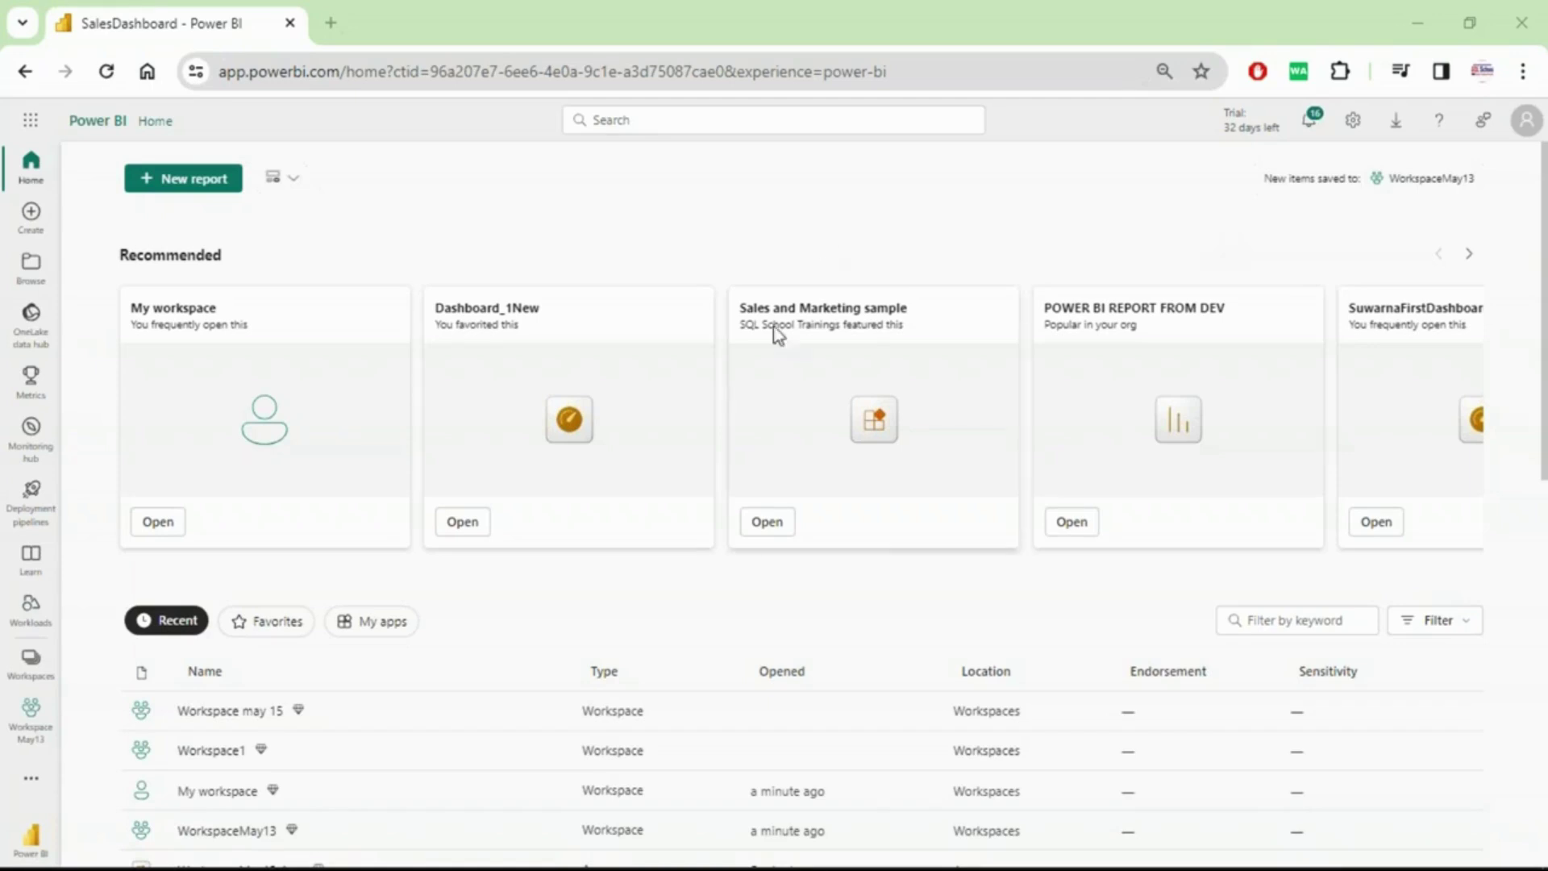
# Go to the list of apps and open the permissions management page of WorkspaceMay13 App.
pyautogui.click(31, 780)
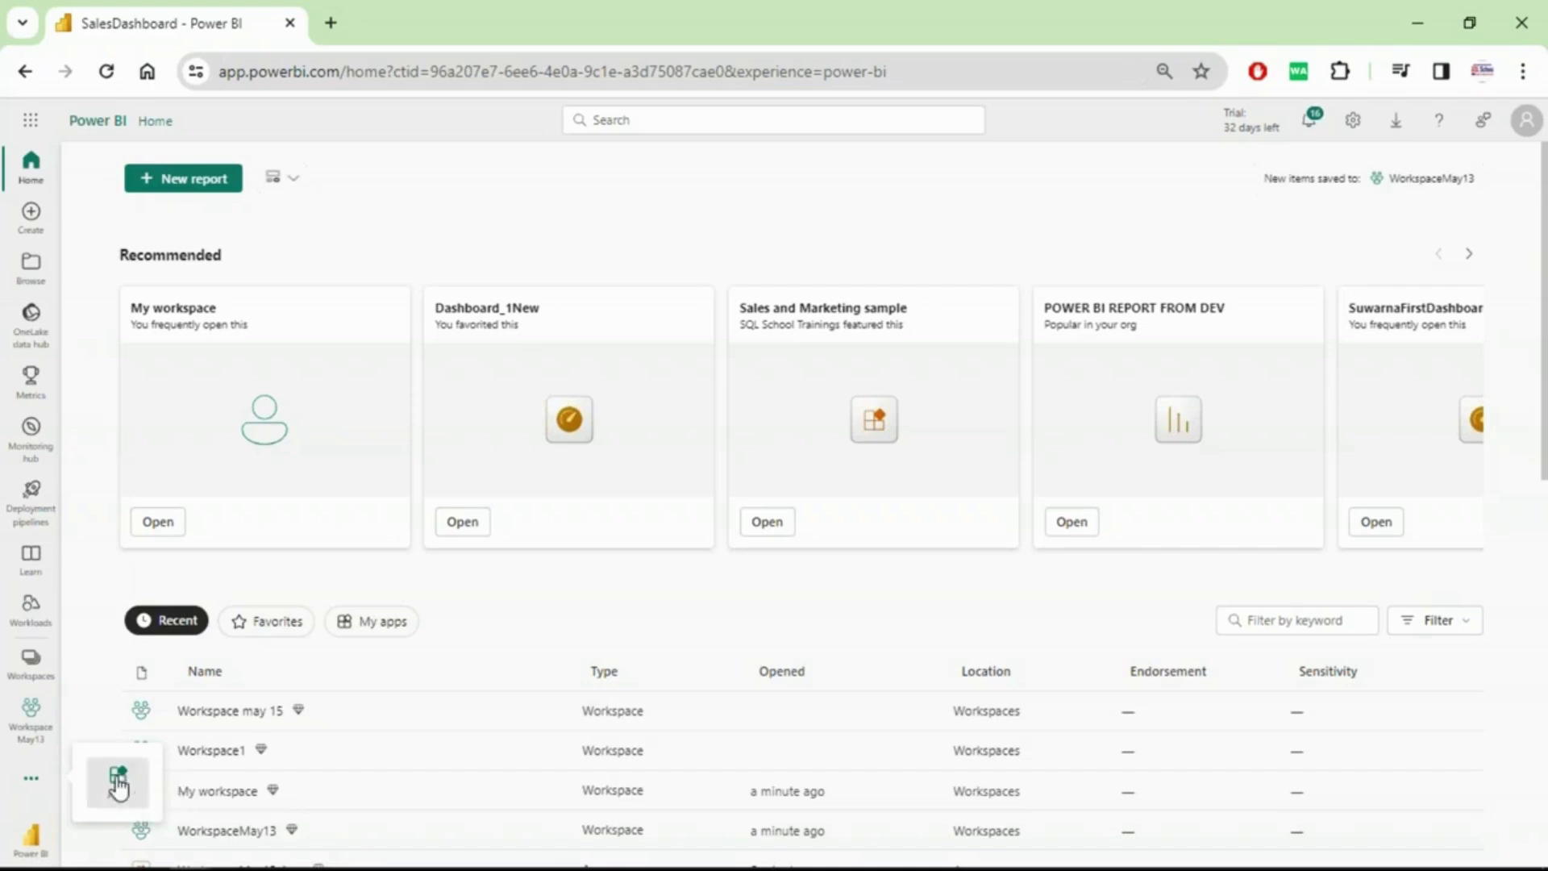
pyautogui.click(117, 778)
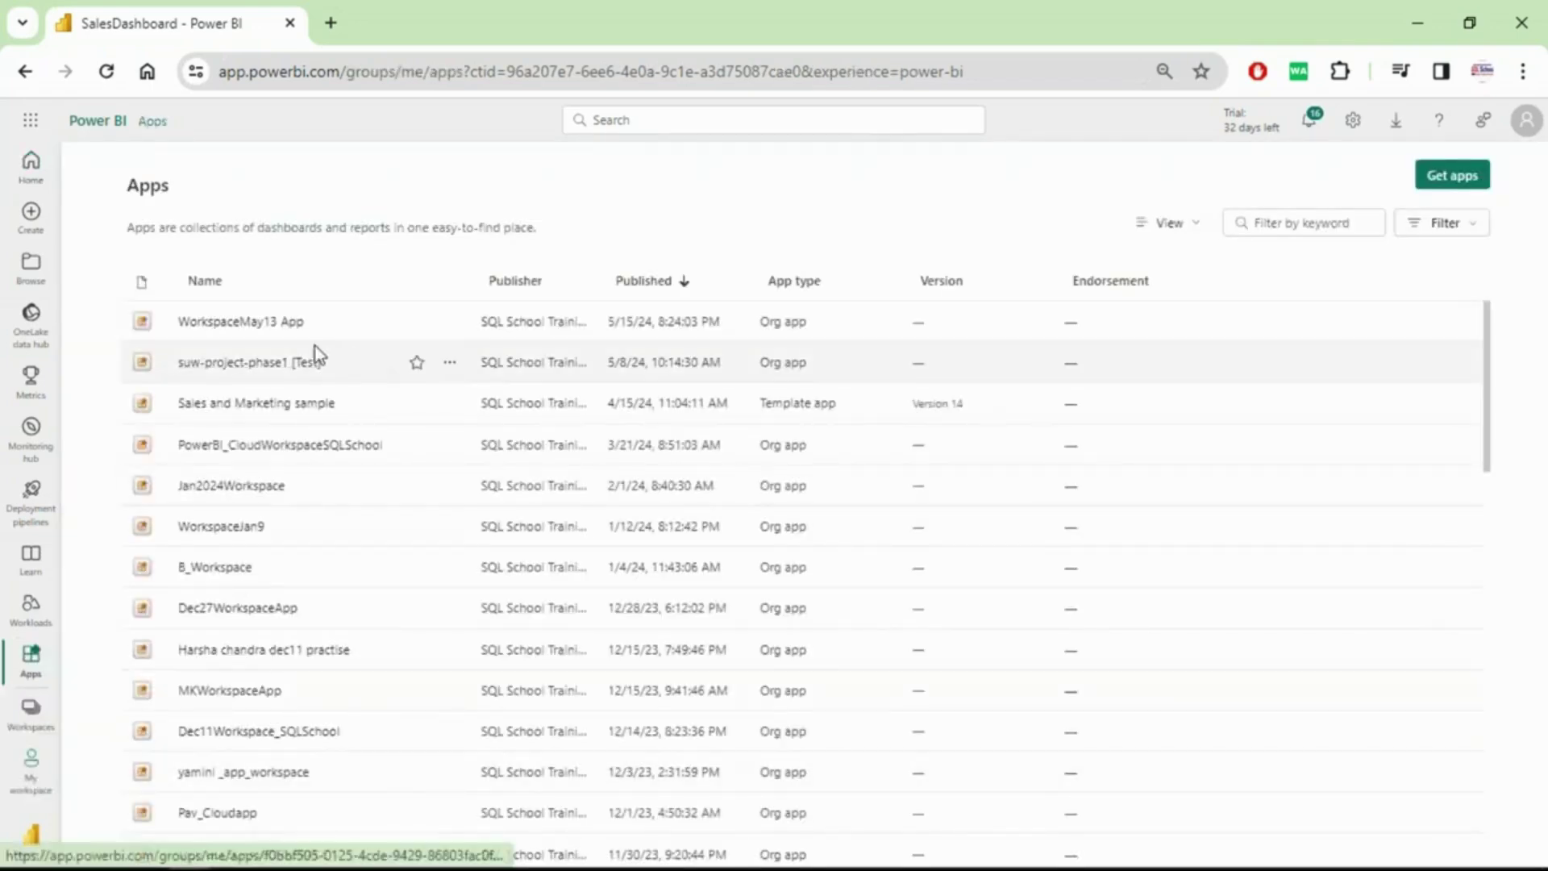
pyautogui.click(451, 327)
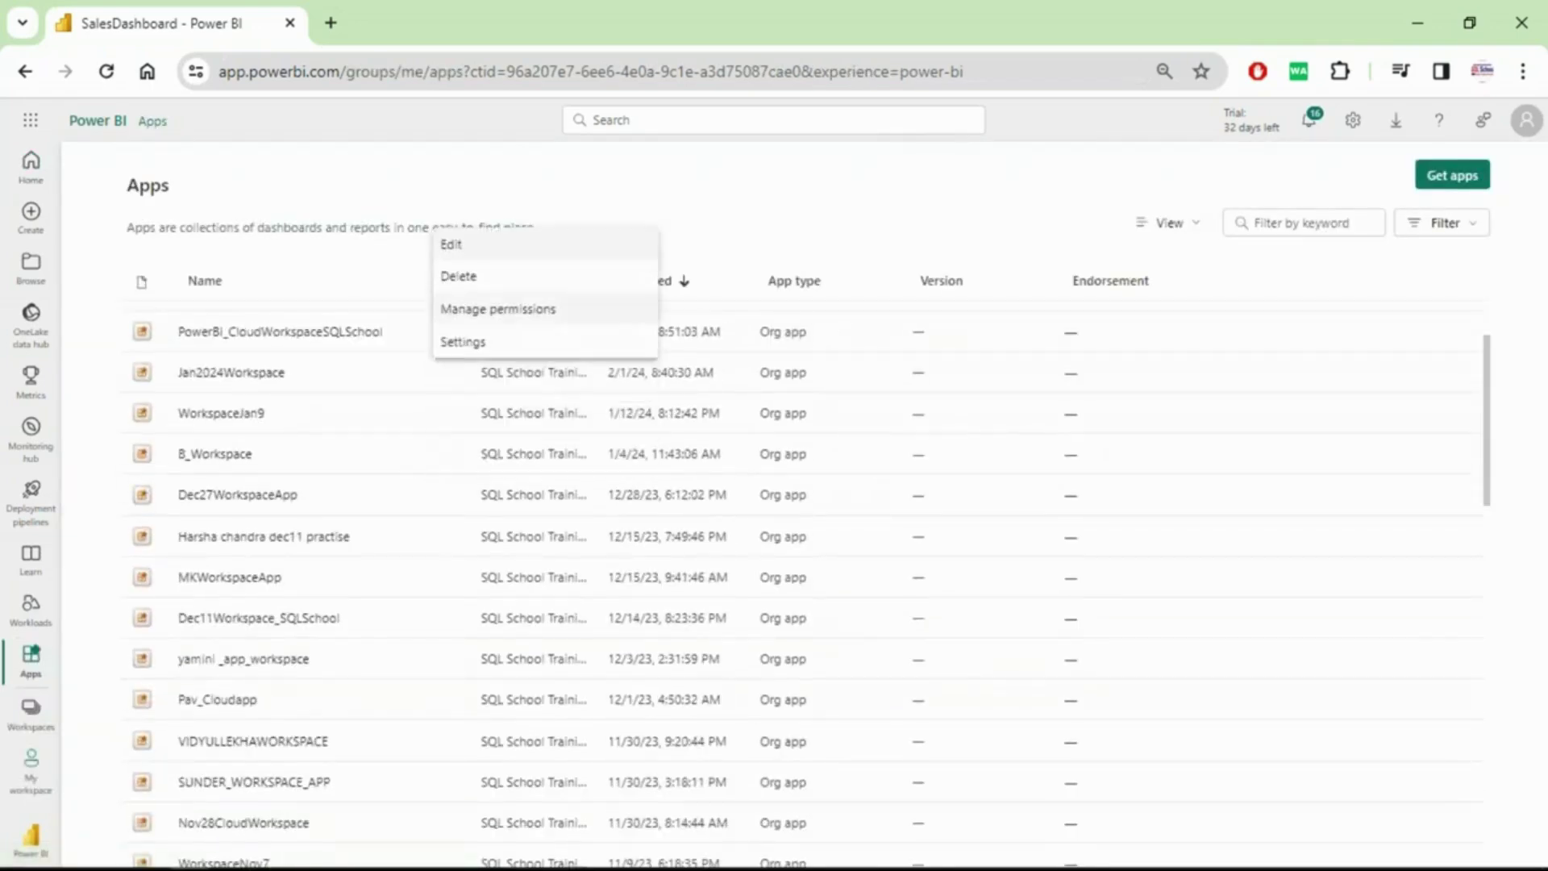
pyautogui.click(478, 319)
pyautogui.click(477, 320)
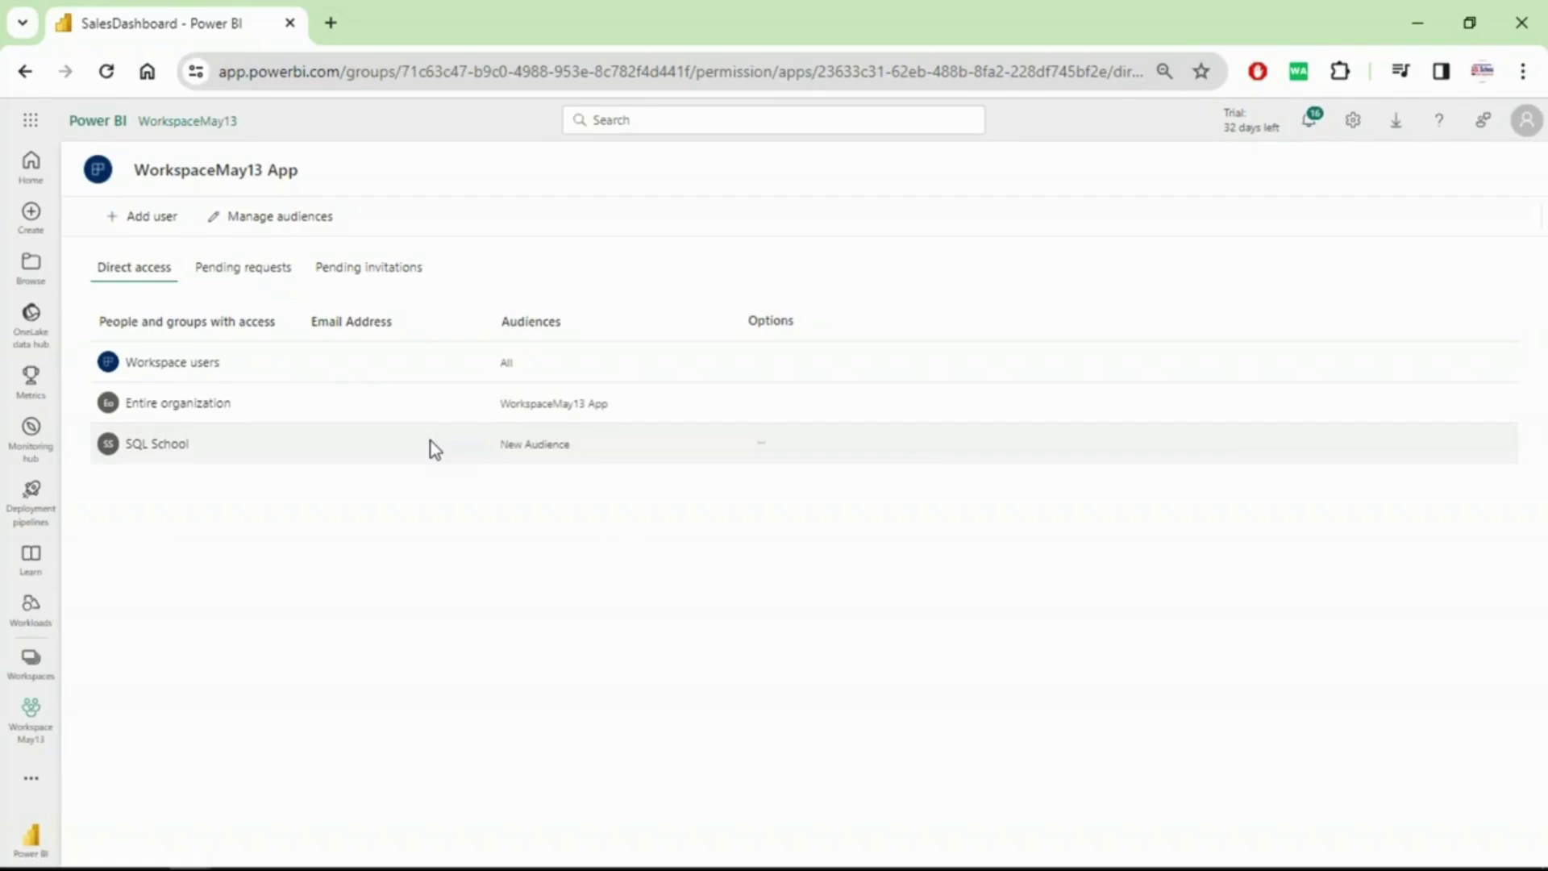
# Open audience management for the app and show the advanced settings of the New Audience group.
pyautogui.click(294, 226)
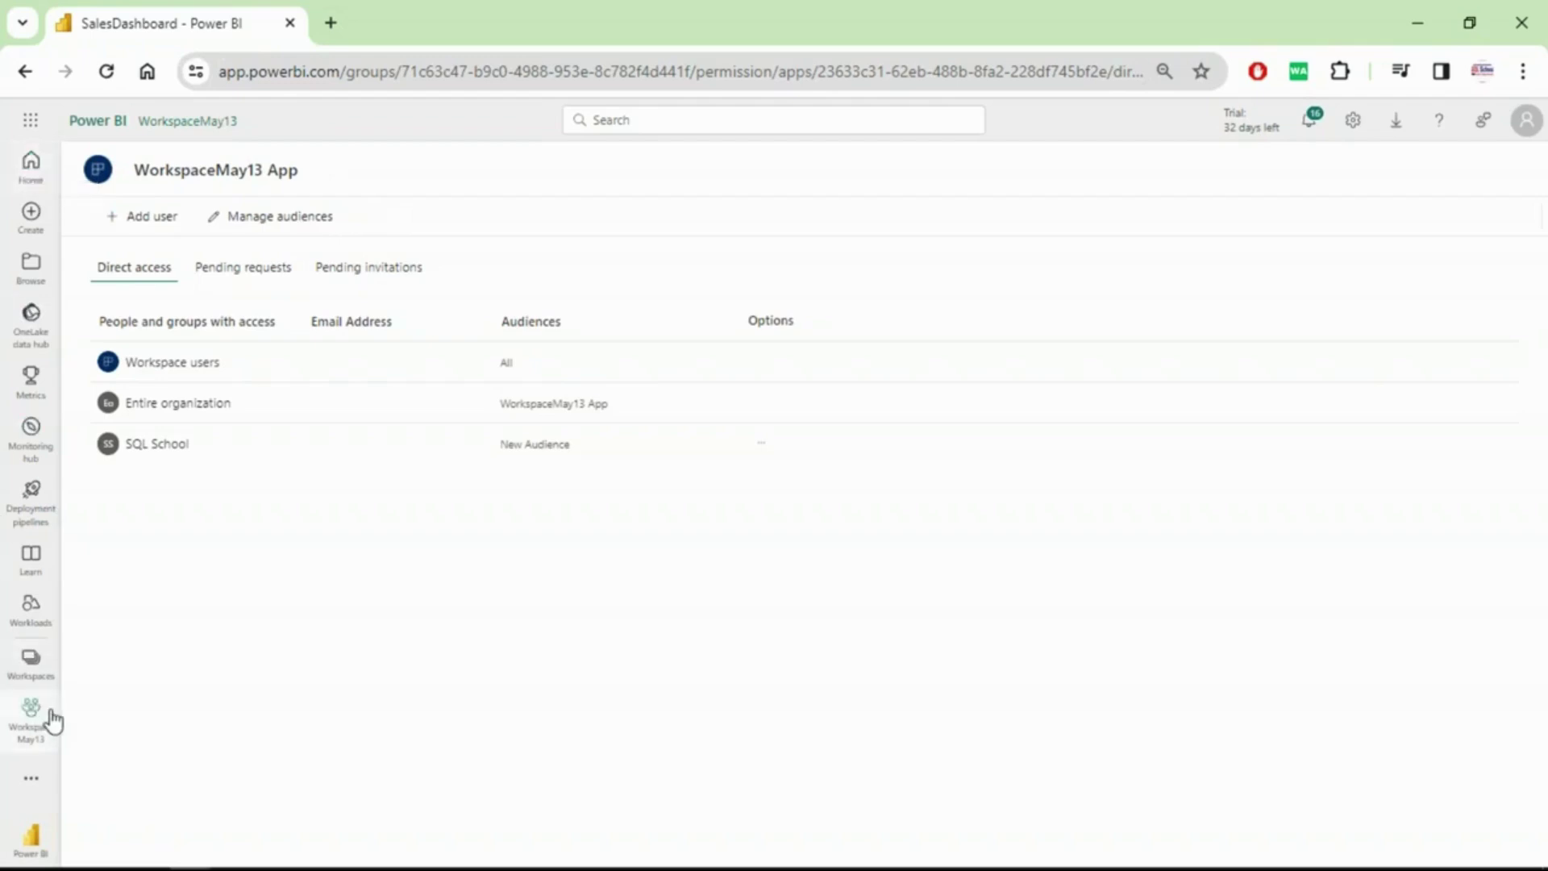
pyautogui.click(292, 222)
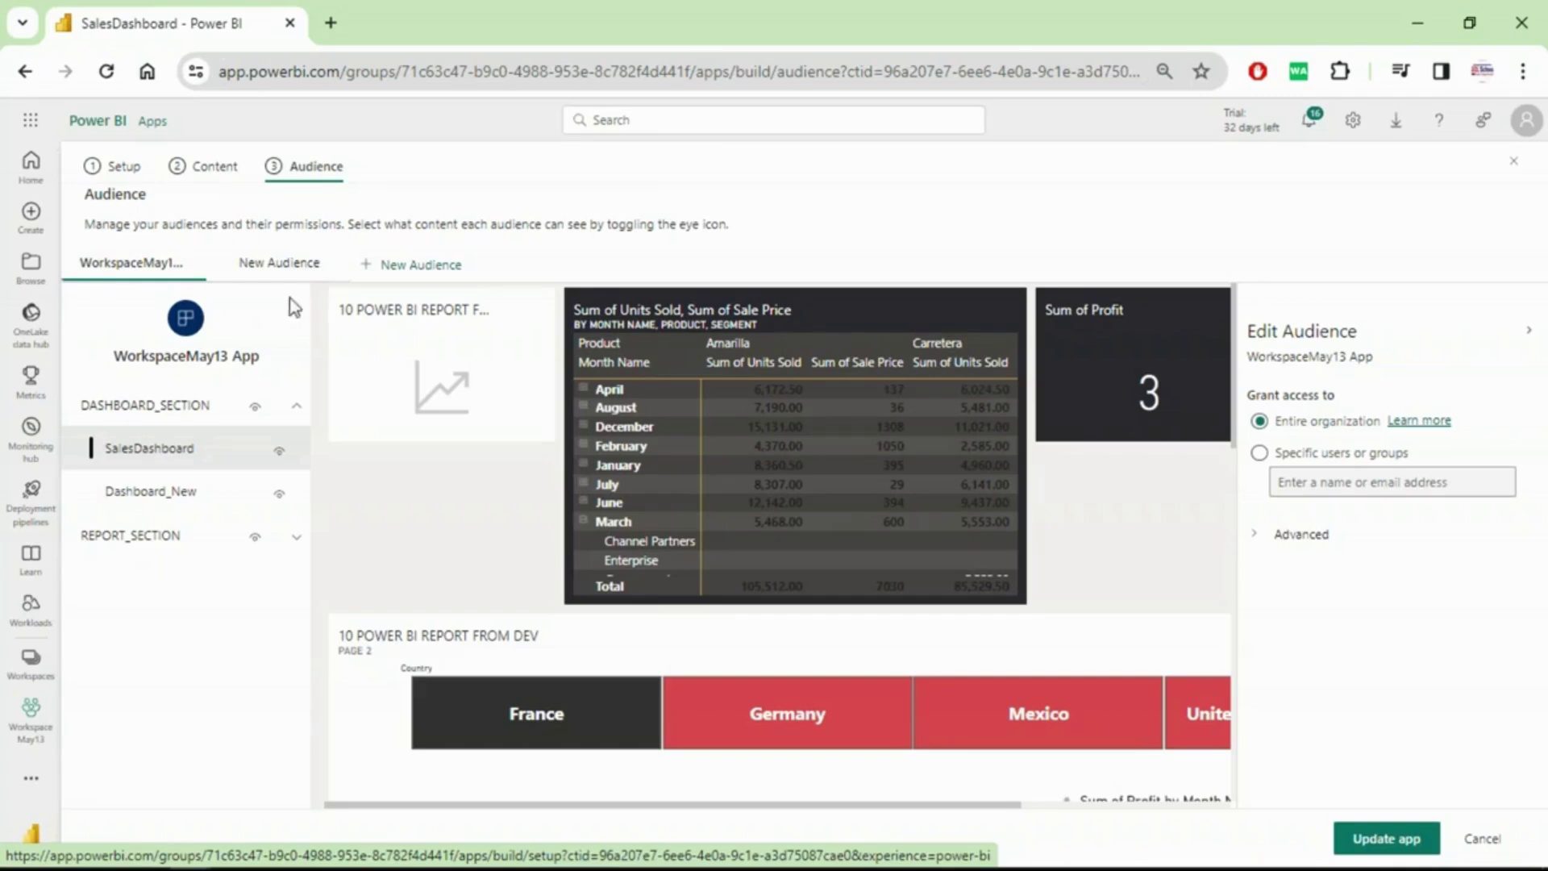
pyautogui.click(297, 271)
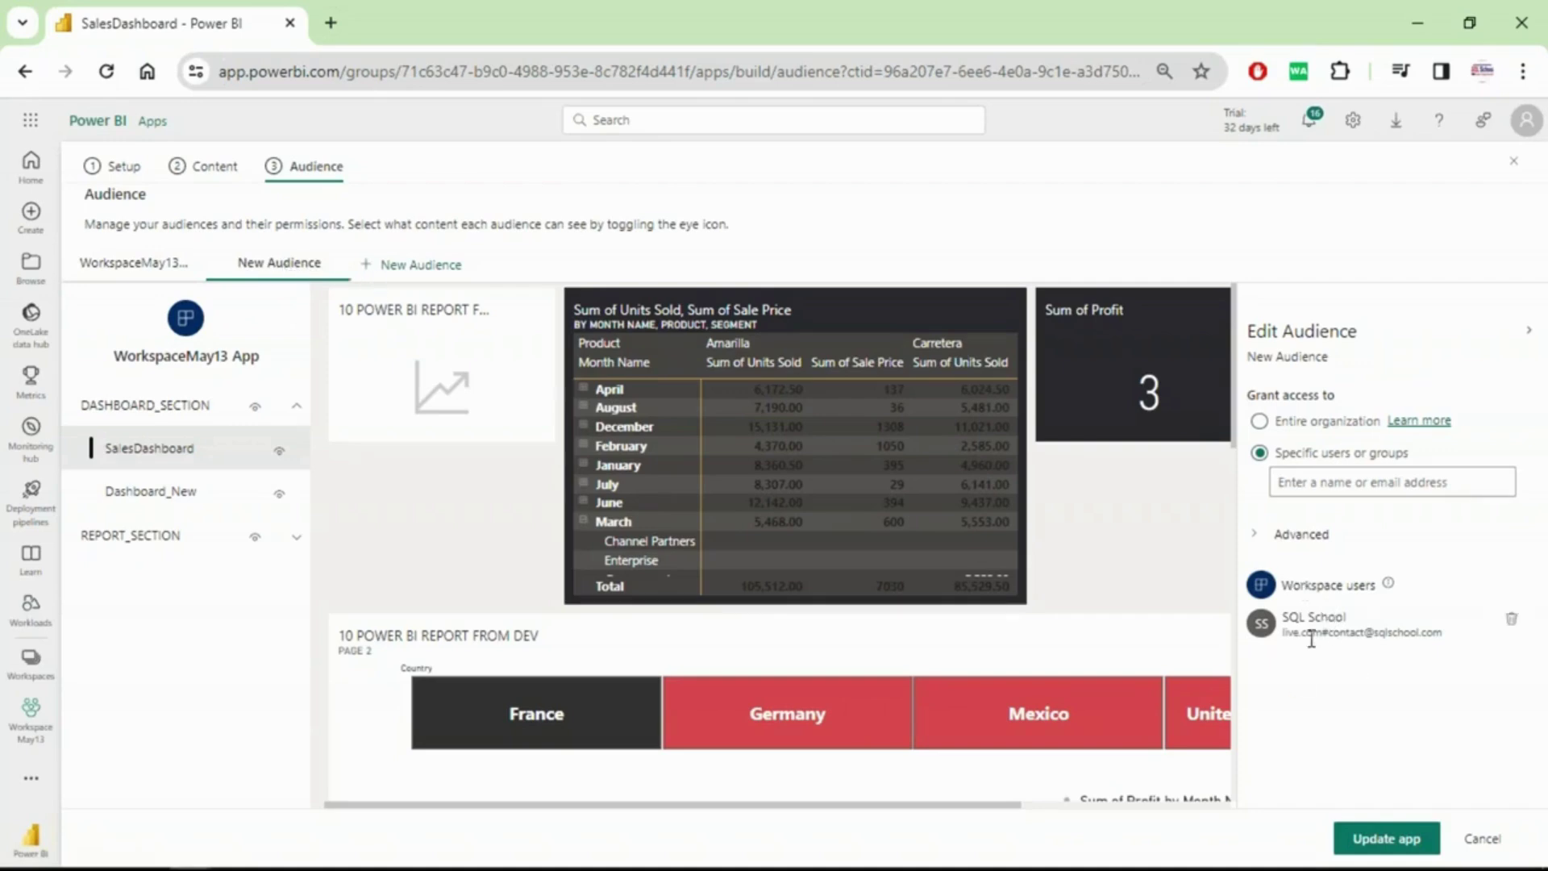
pyautogui.click(1255, 538)
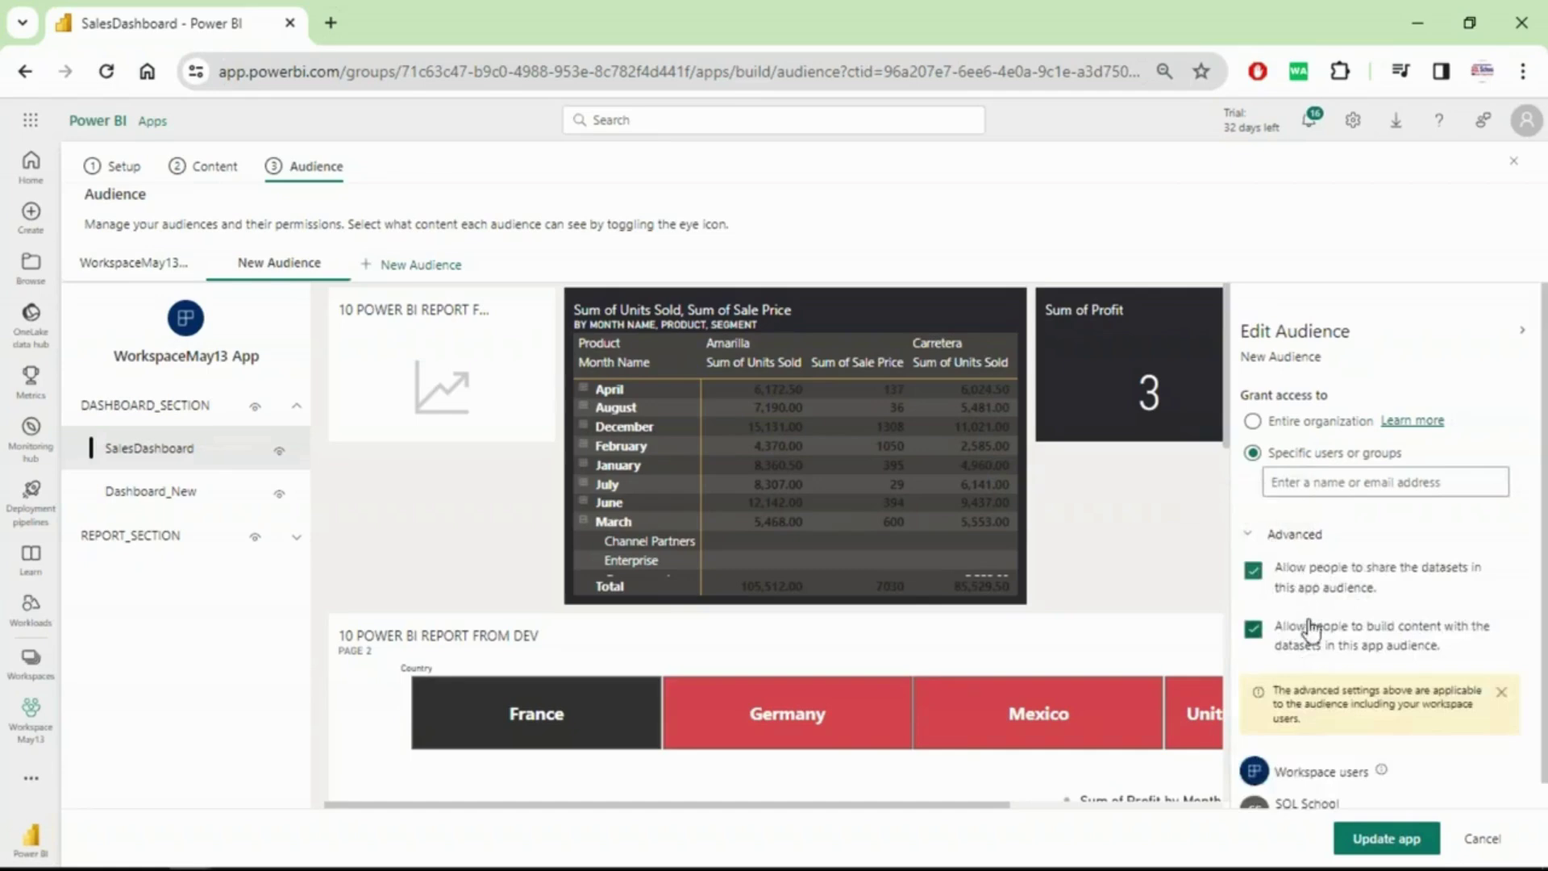
# Rename New Audience to PowerBI_App_Audience_Global and grant its access to the entire organization.
pyautogui.doubleClick(281, 266)
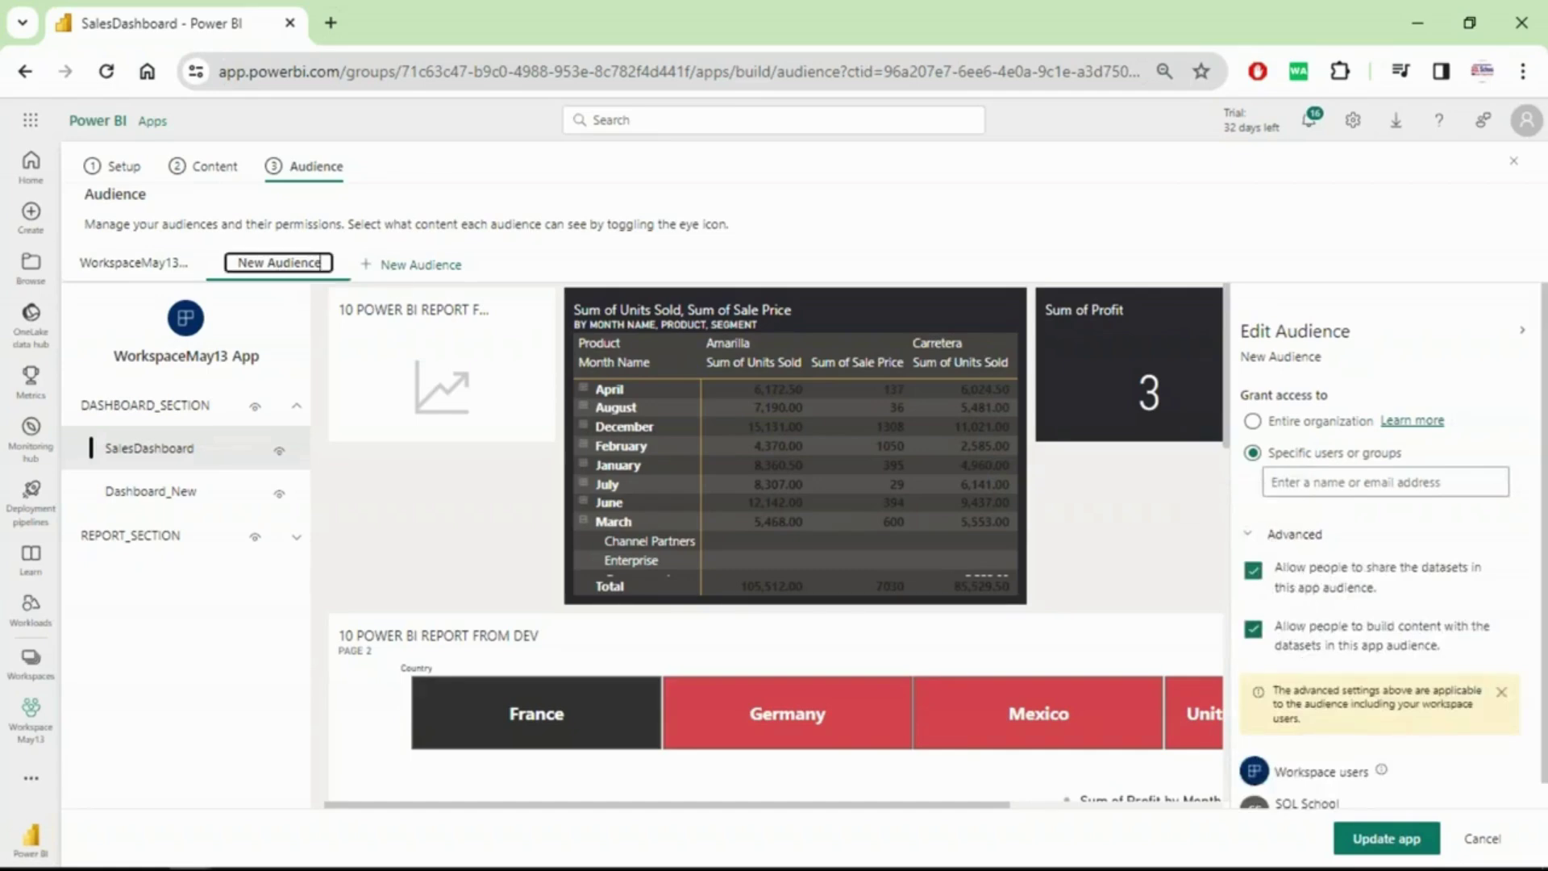
pyautogui.hotkey('ctrl', 'a')
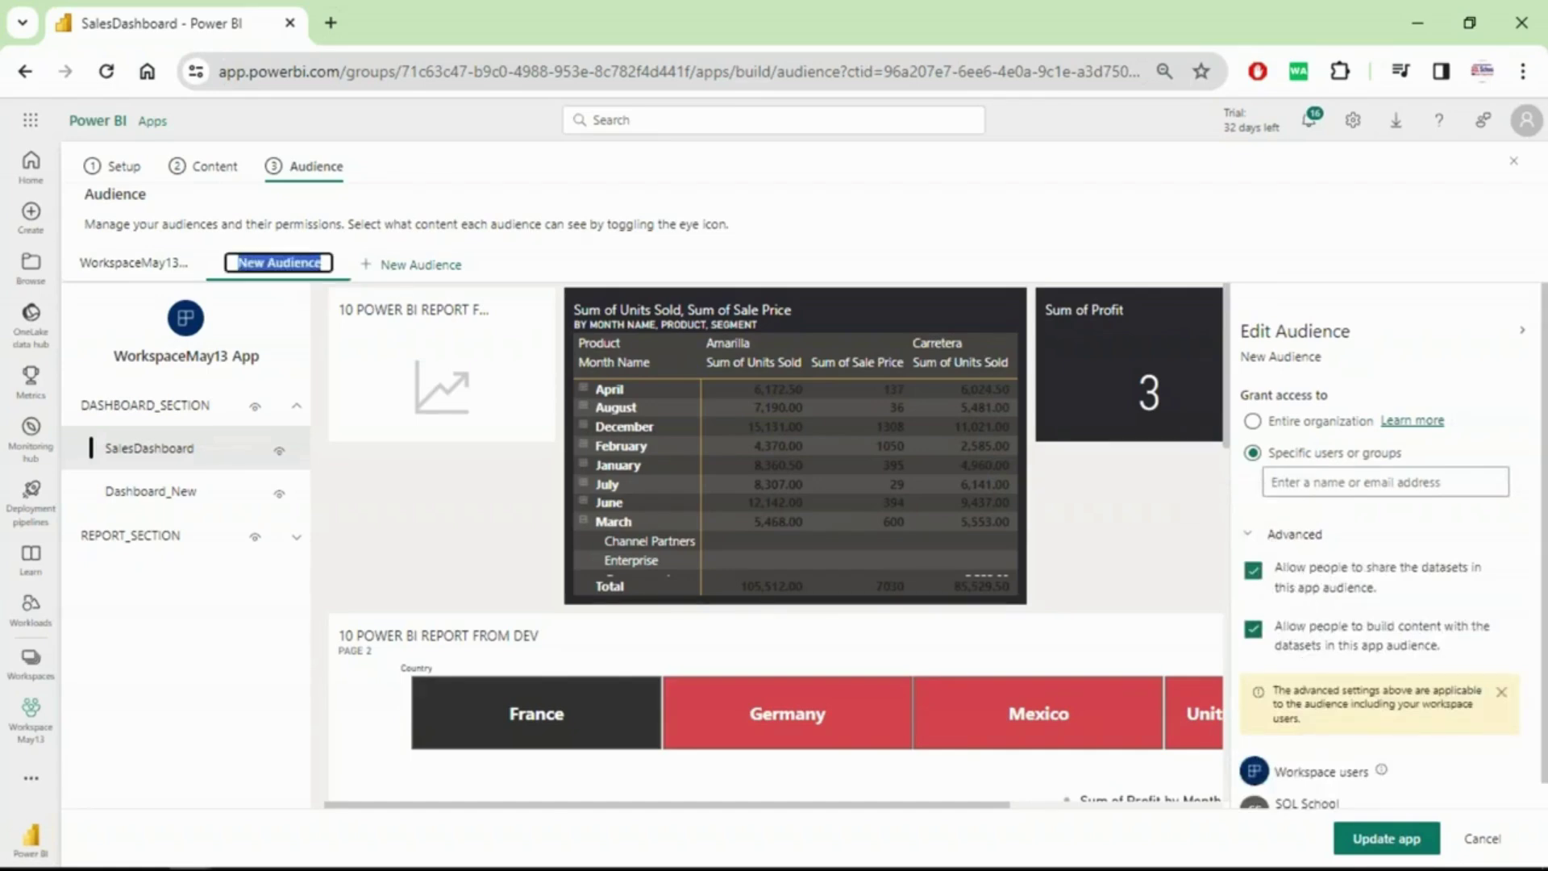
pyautogui.write('pOWERbi')
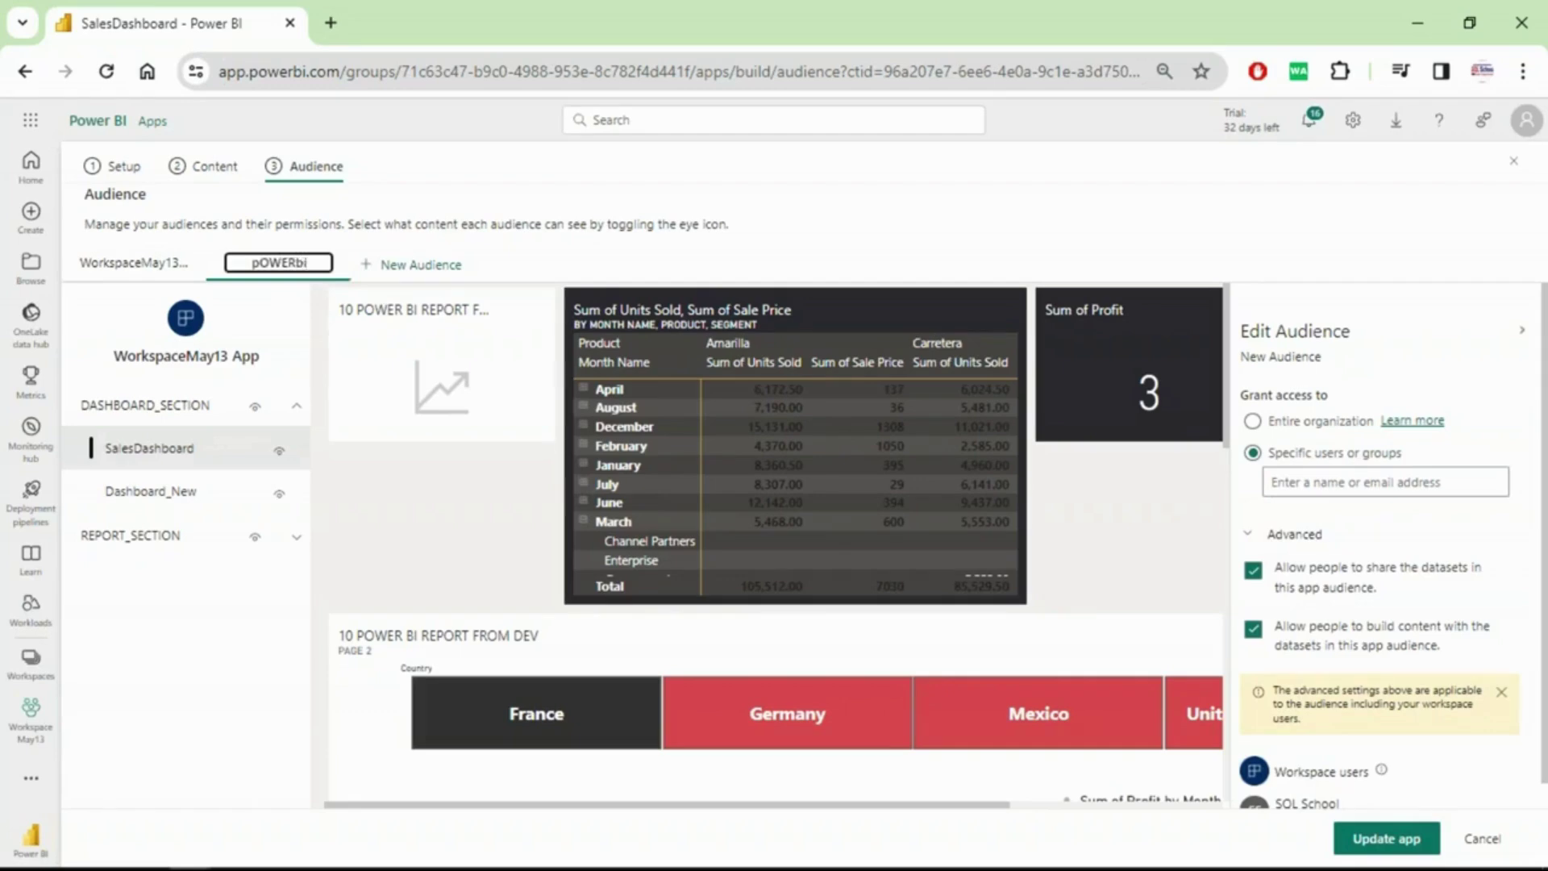
pyautogui.hotkey('ctrl', 'a')
pyautogui.write('PowerBI')
pyautogui.write('_A')
pyautogui.write('pp_Audience')
pyautogui.write('_Global')
pyautogui.click(1300, 424)
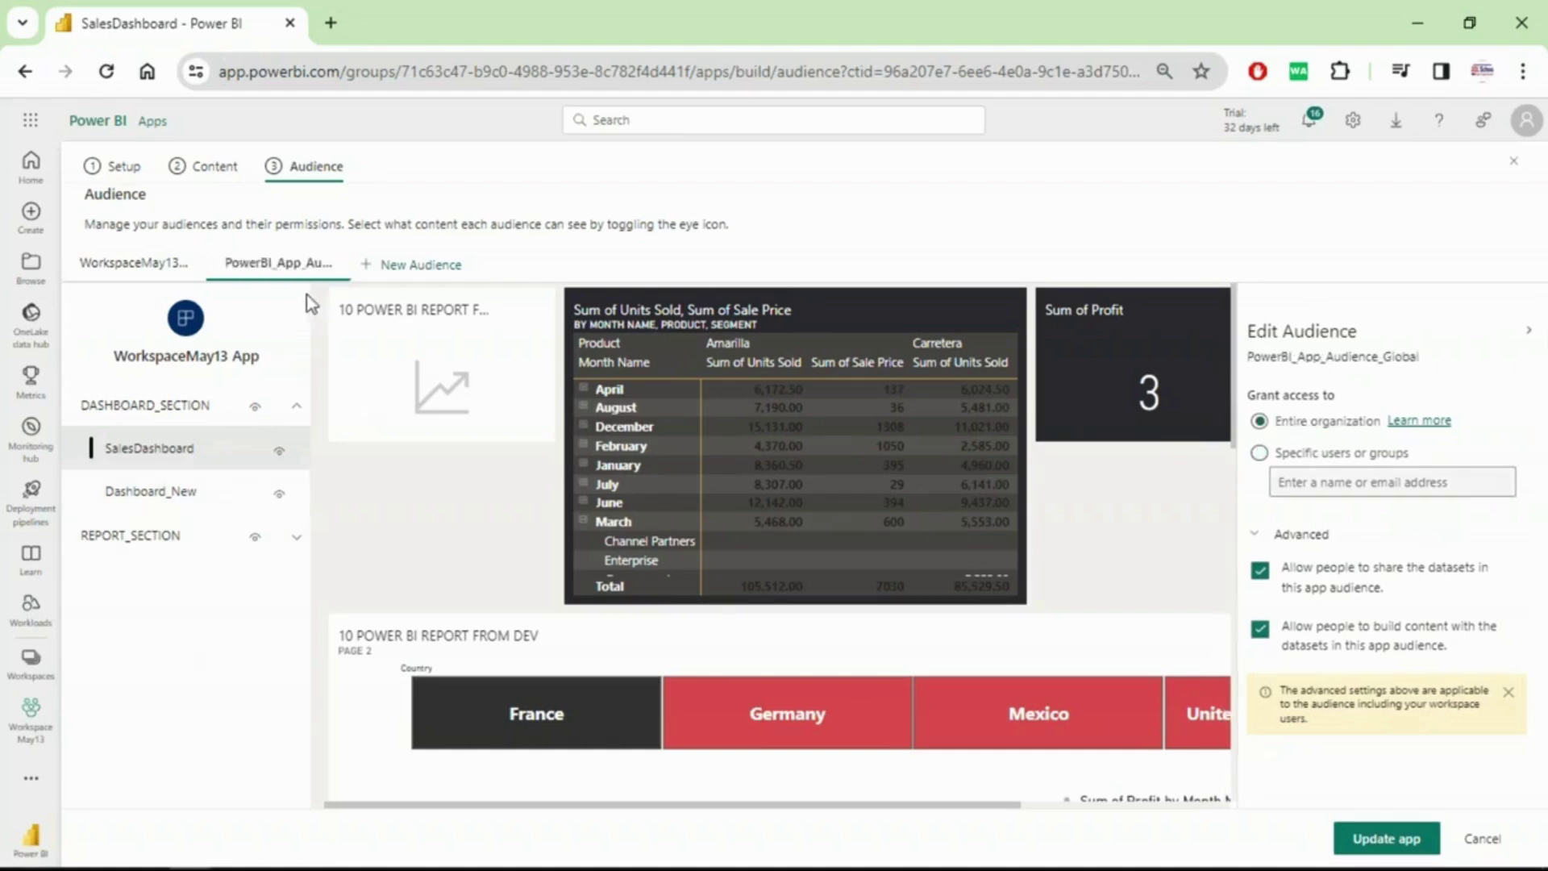
# Add another audience to the app and name it PowerBI_App_PowerUsers.
pyautogui.click(427, 266)
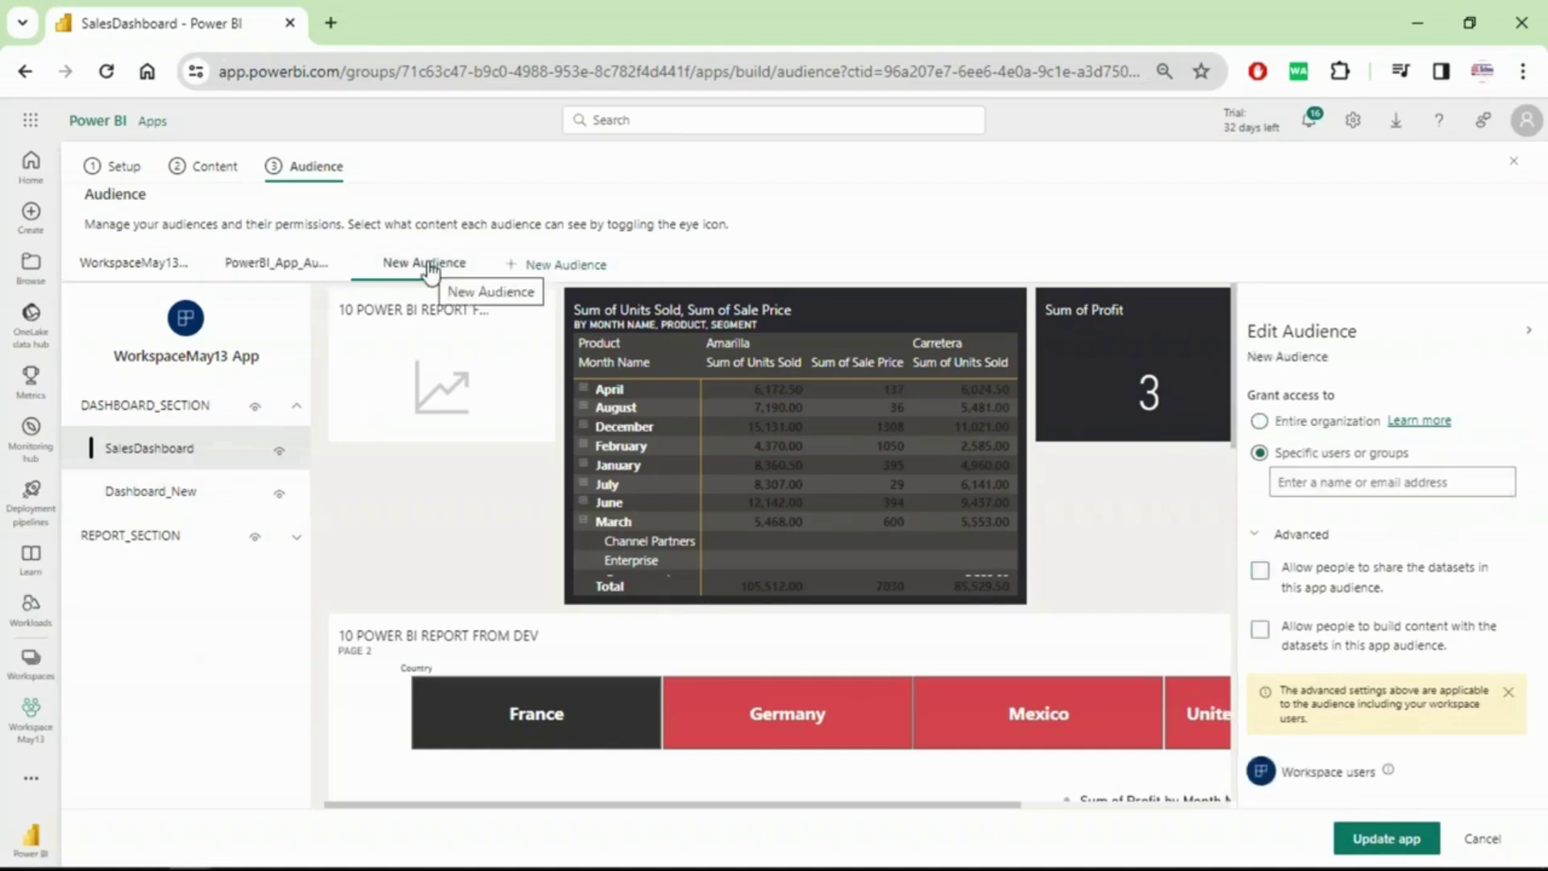
pyautogui.doubleClick(428, 265)
pyautogui.hotkey('ctrl', 'a')
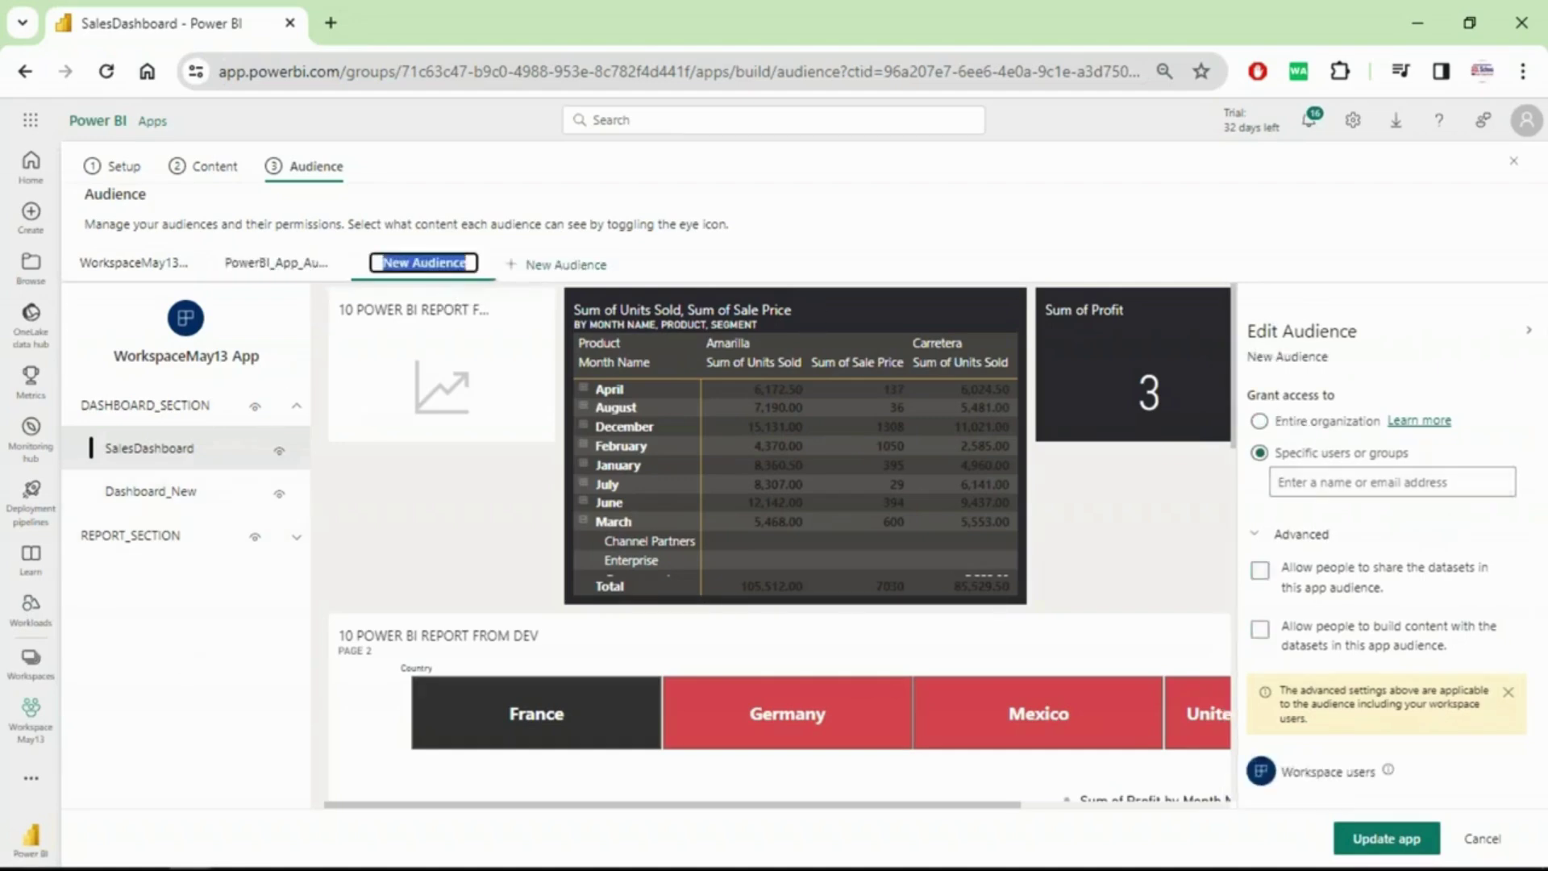
pyautogui.write('PowerBI_App')
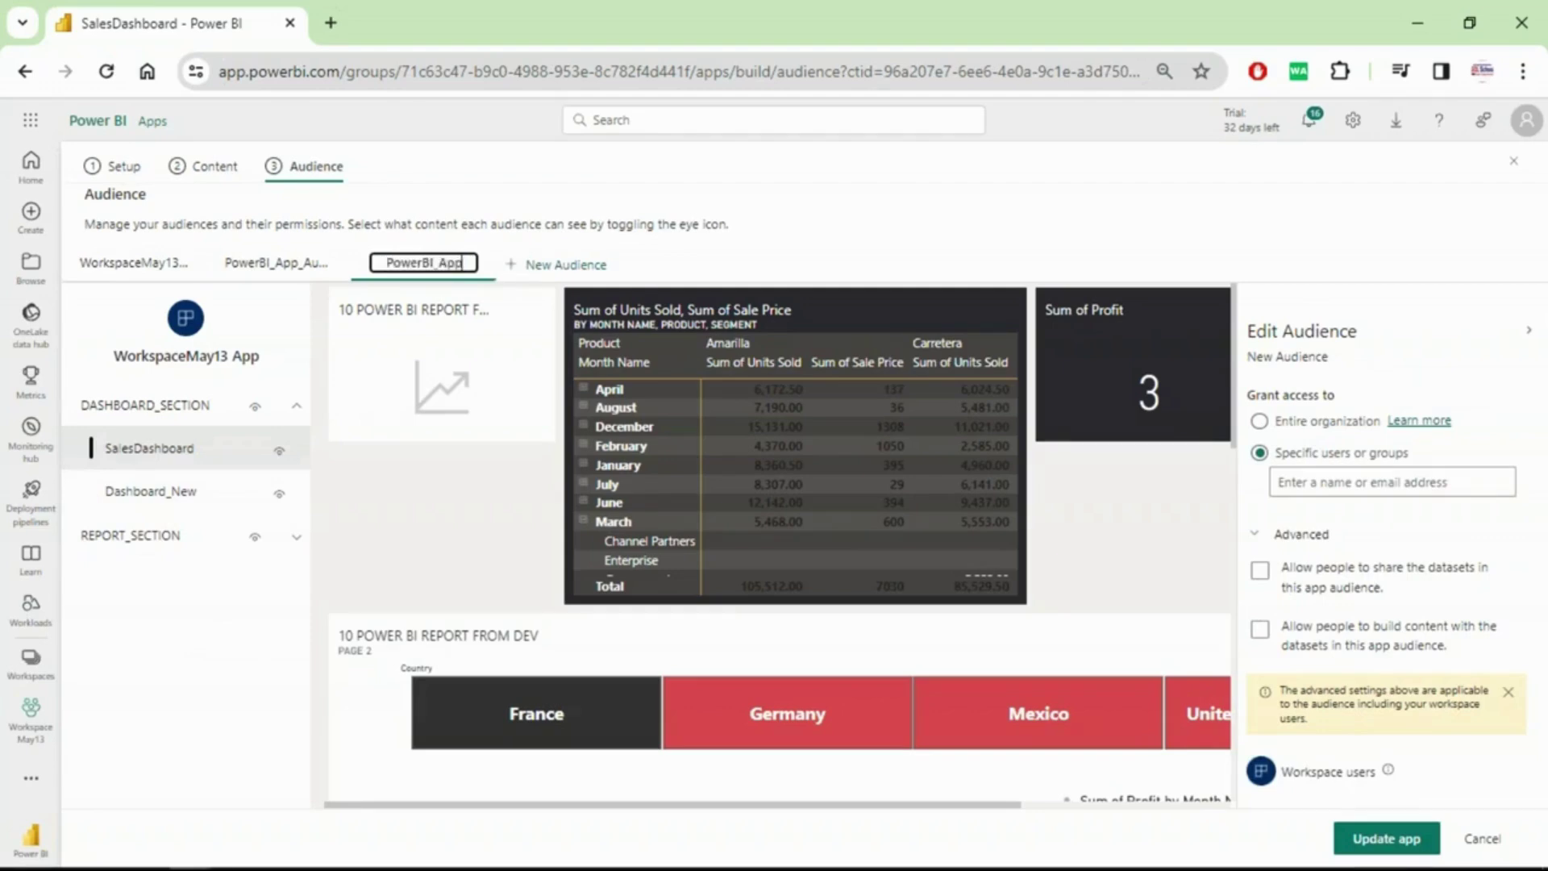
pyautogui.write('_Powerusers')
pyautogui.press('Delete')
pyautogui.write('U')
# Grant the PowerBI_App_PowerUsers audience access for SQL School Trainings and SQL School, and allow these people to share the datasets.
pyautogui.click(1312, 482)
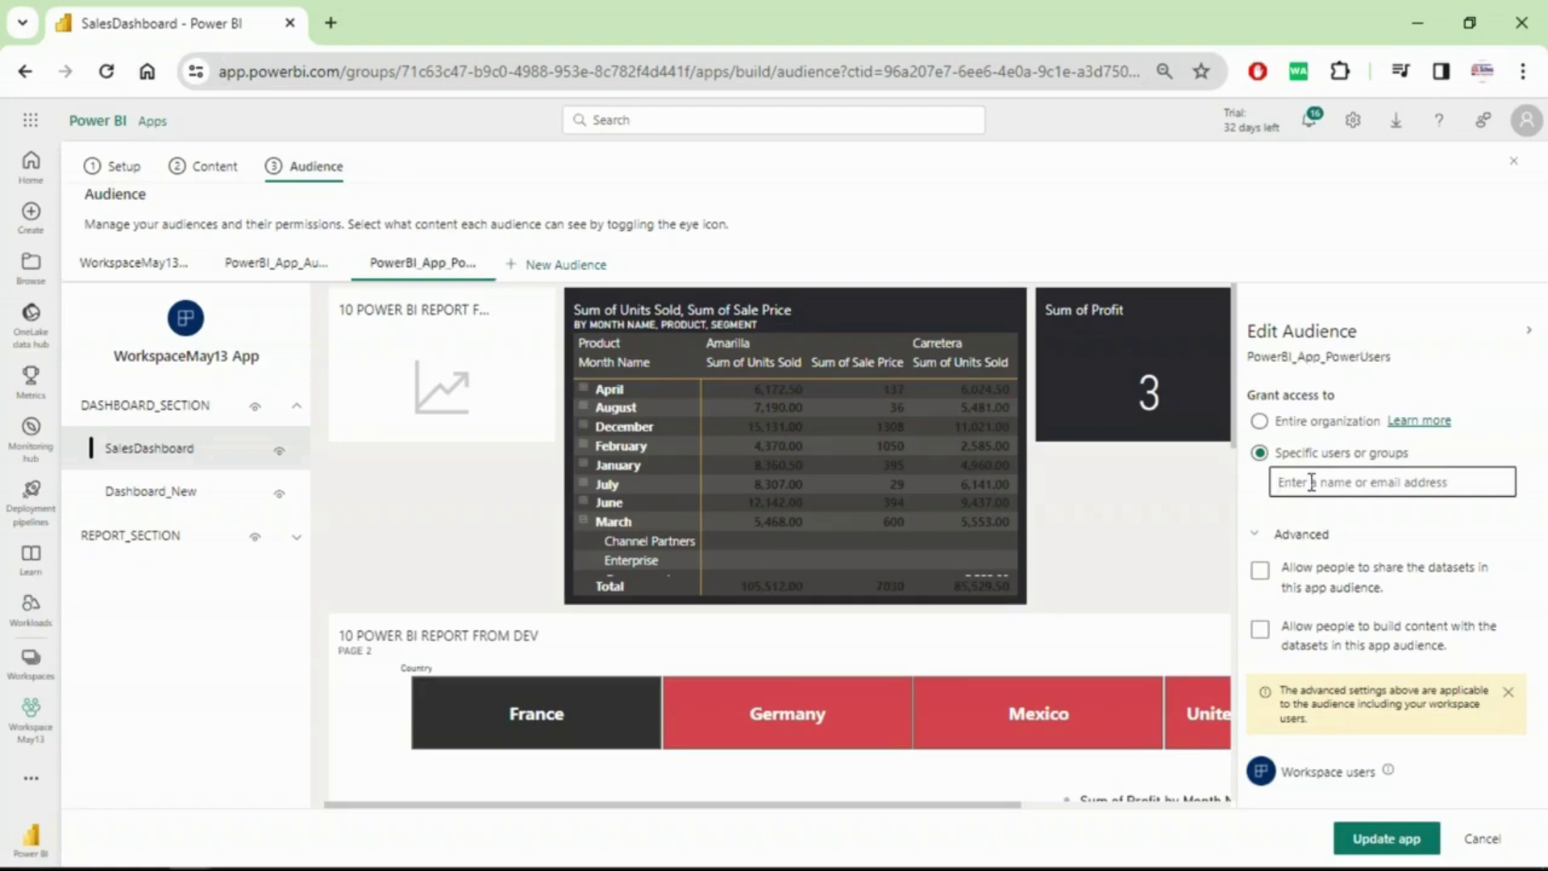
pyautogui.write('pbiu')
pyautogui.click(1326, 506)
pyautogui.write('co')
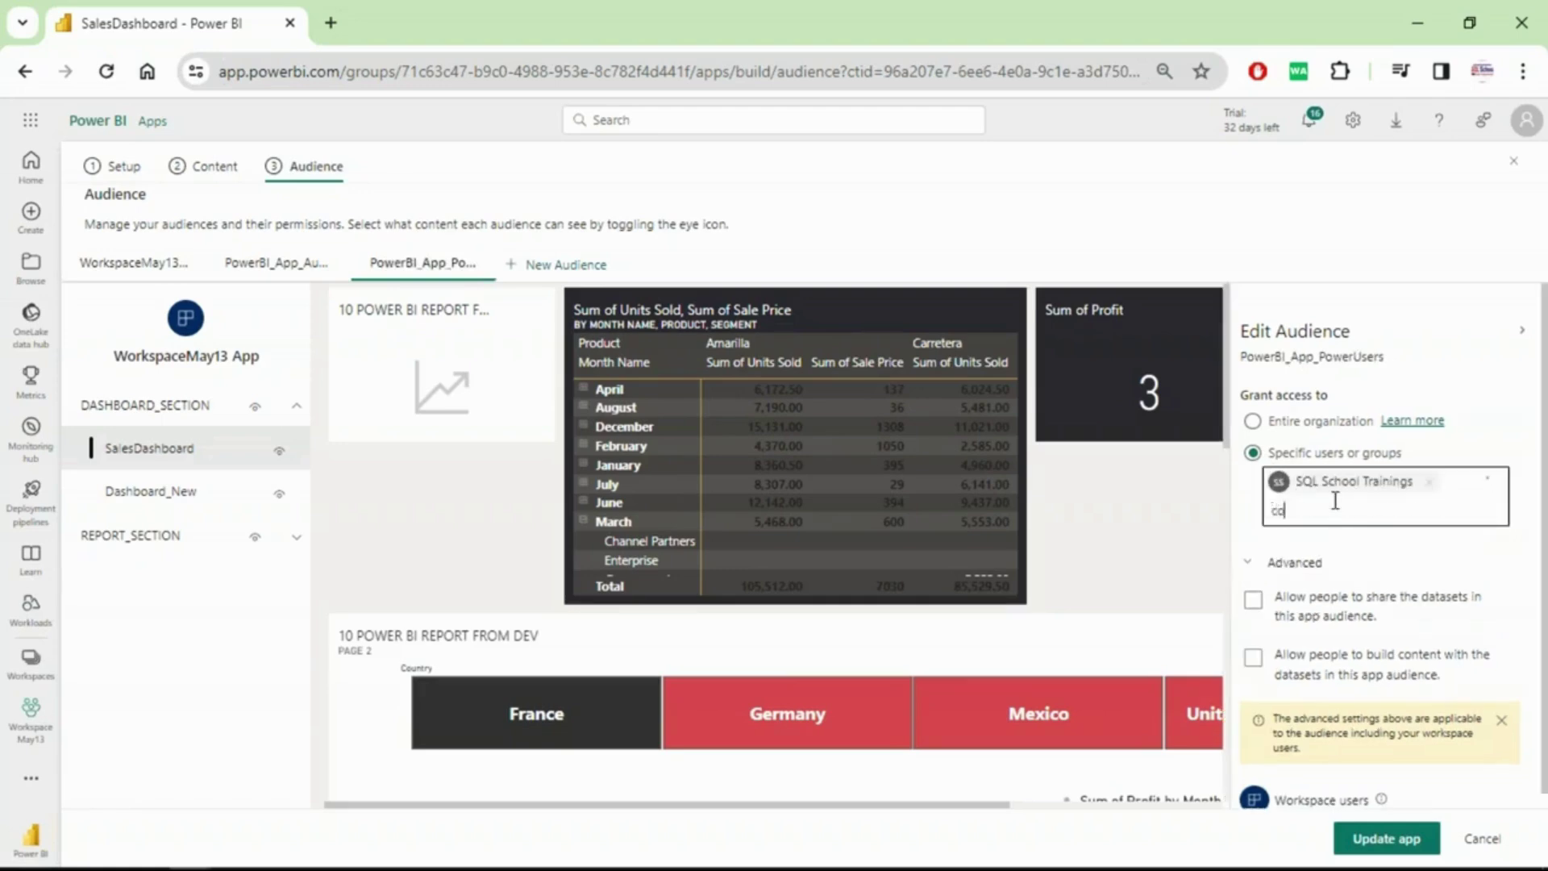
pyautogui.write('nta')
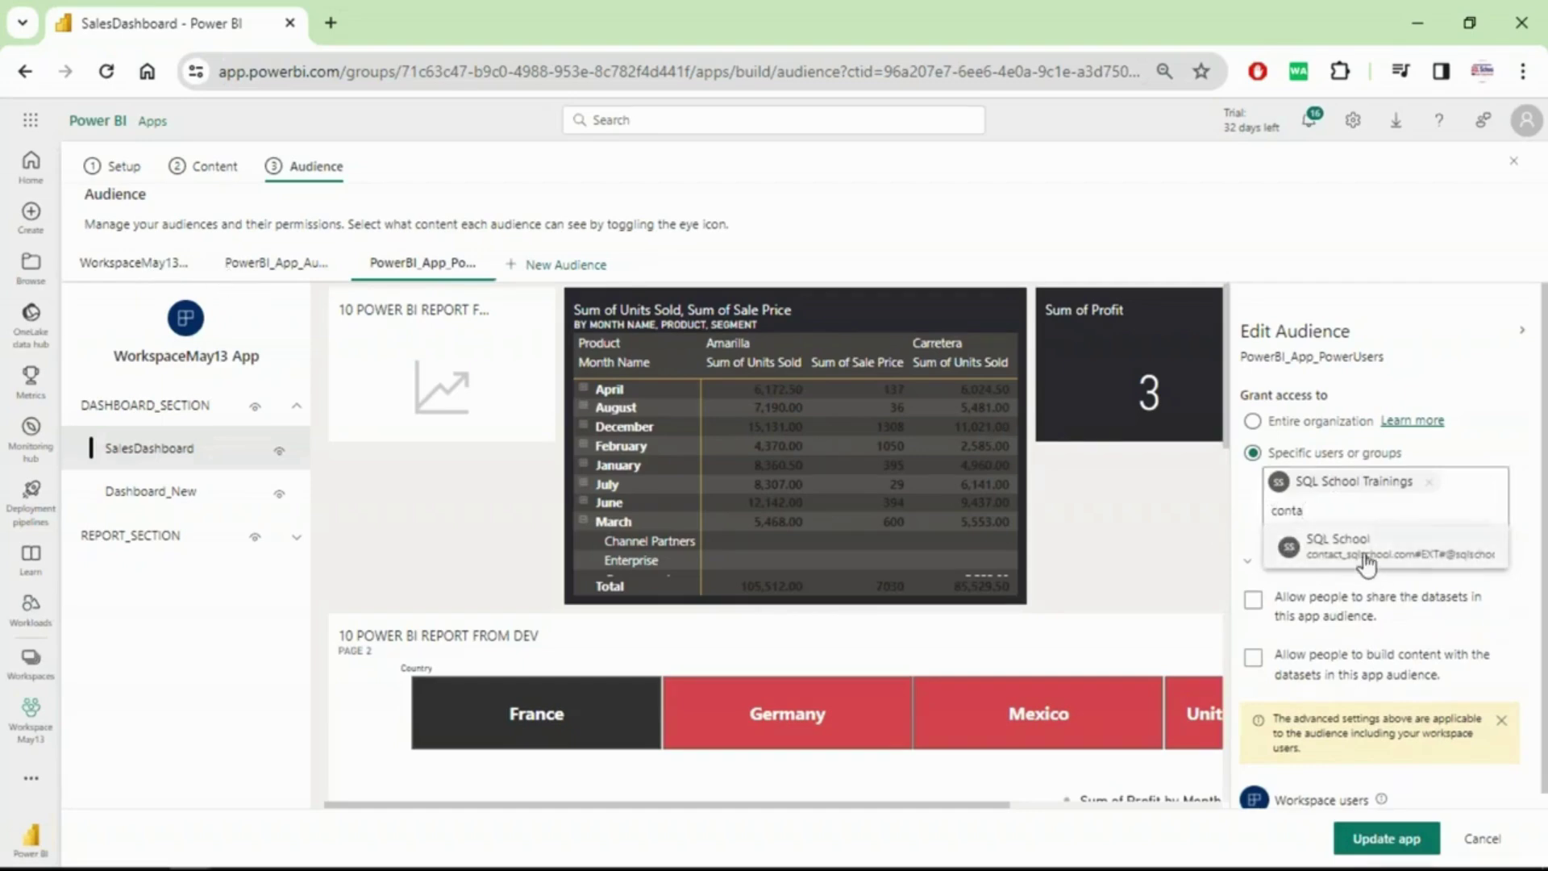
pyautogui.click(1383, 546)
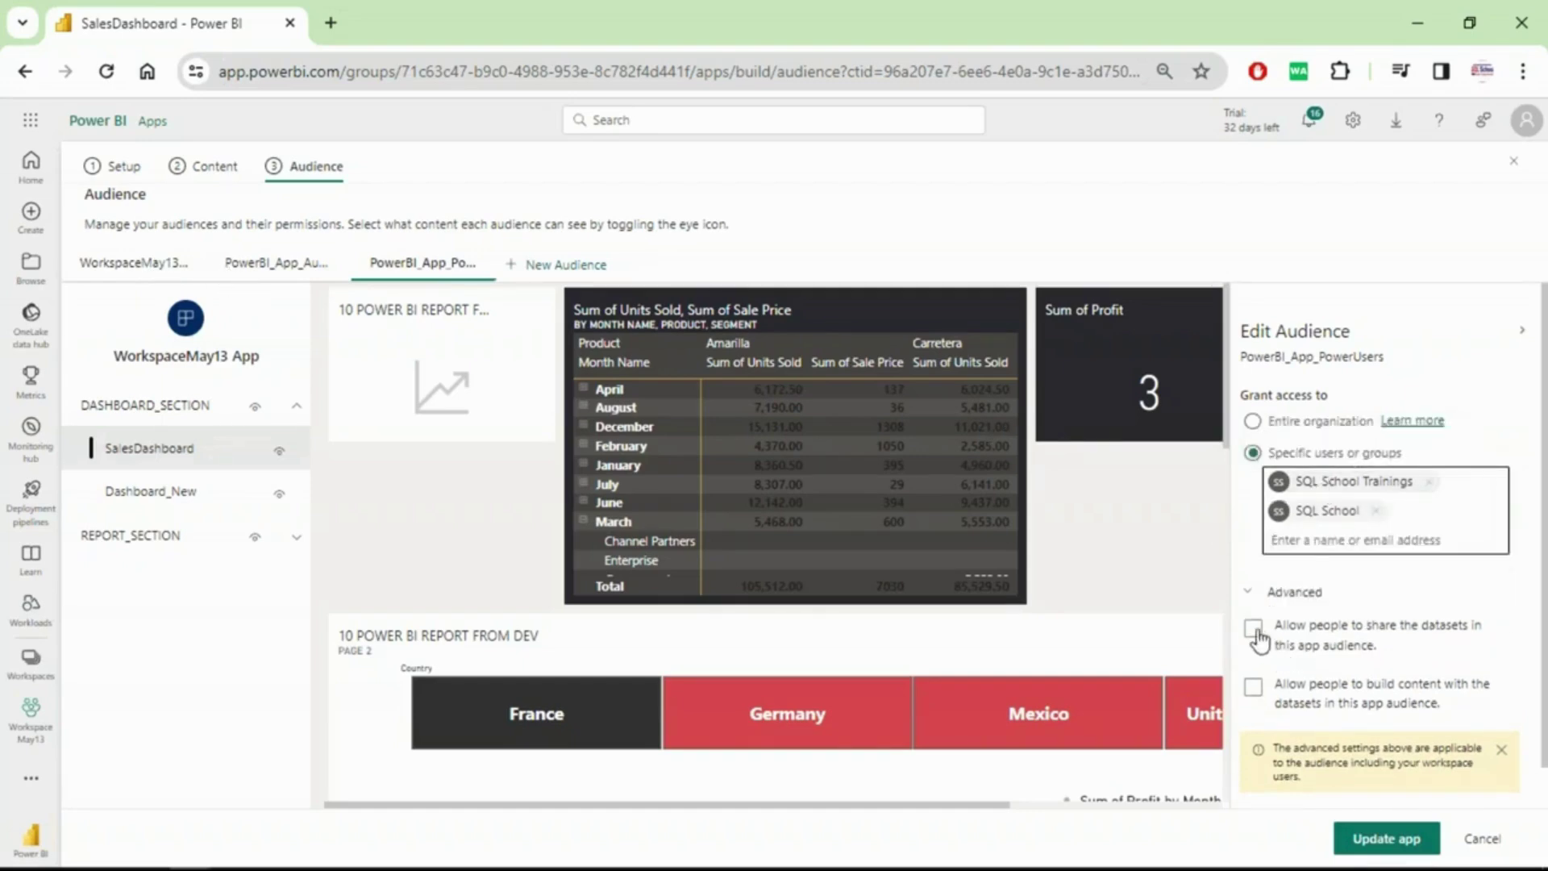
pyautogui.click(1254, 628)
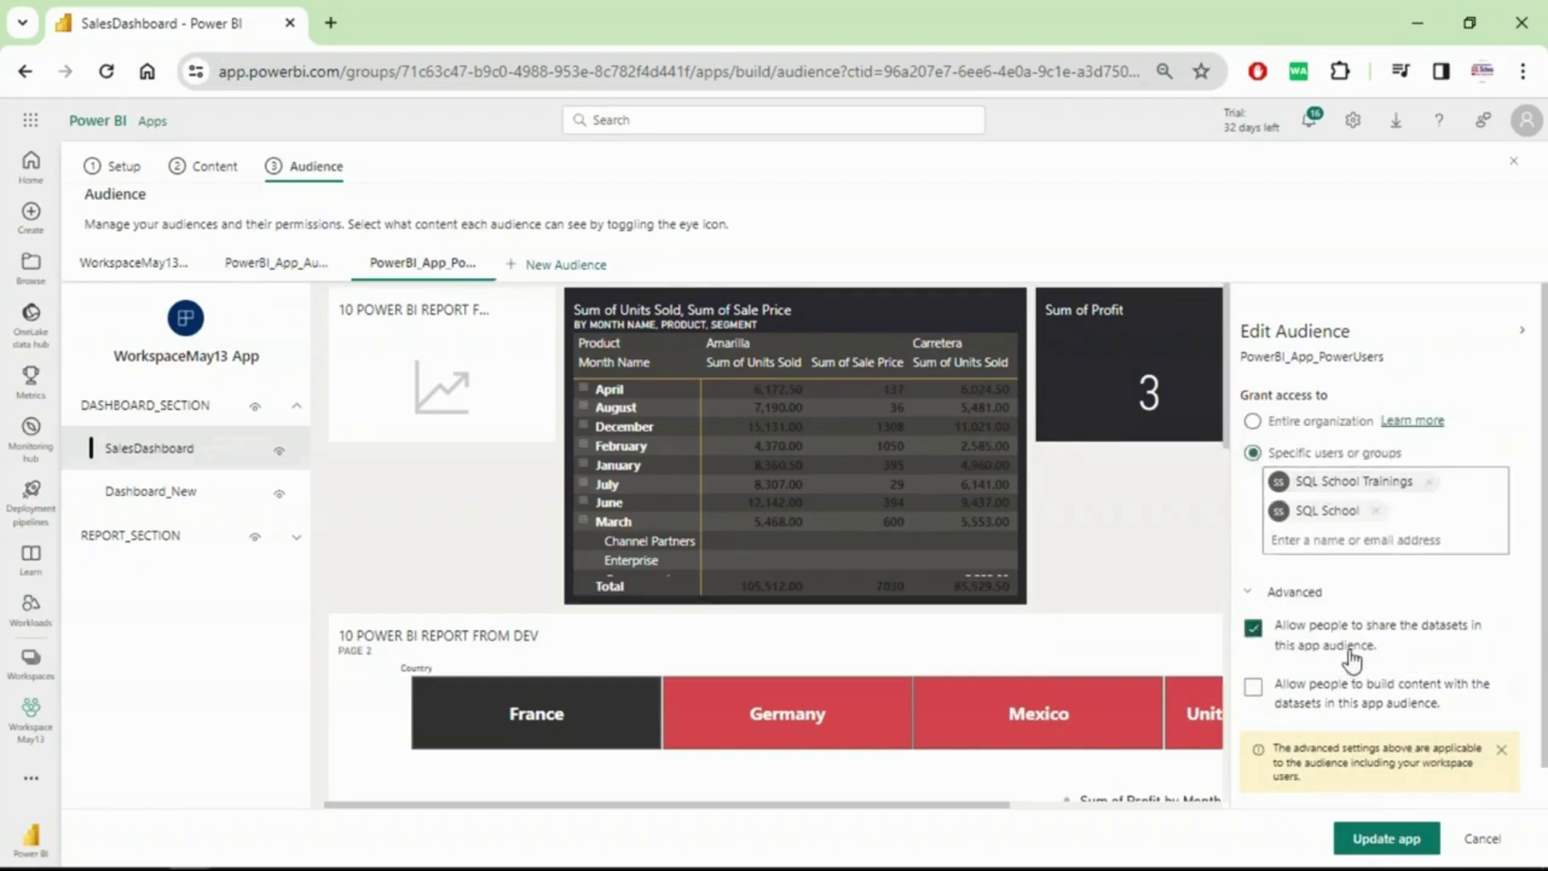
# Update and republish the app with its new audiences, then go to the published app.
pyautogui.click(1406, 839)
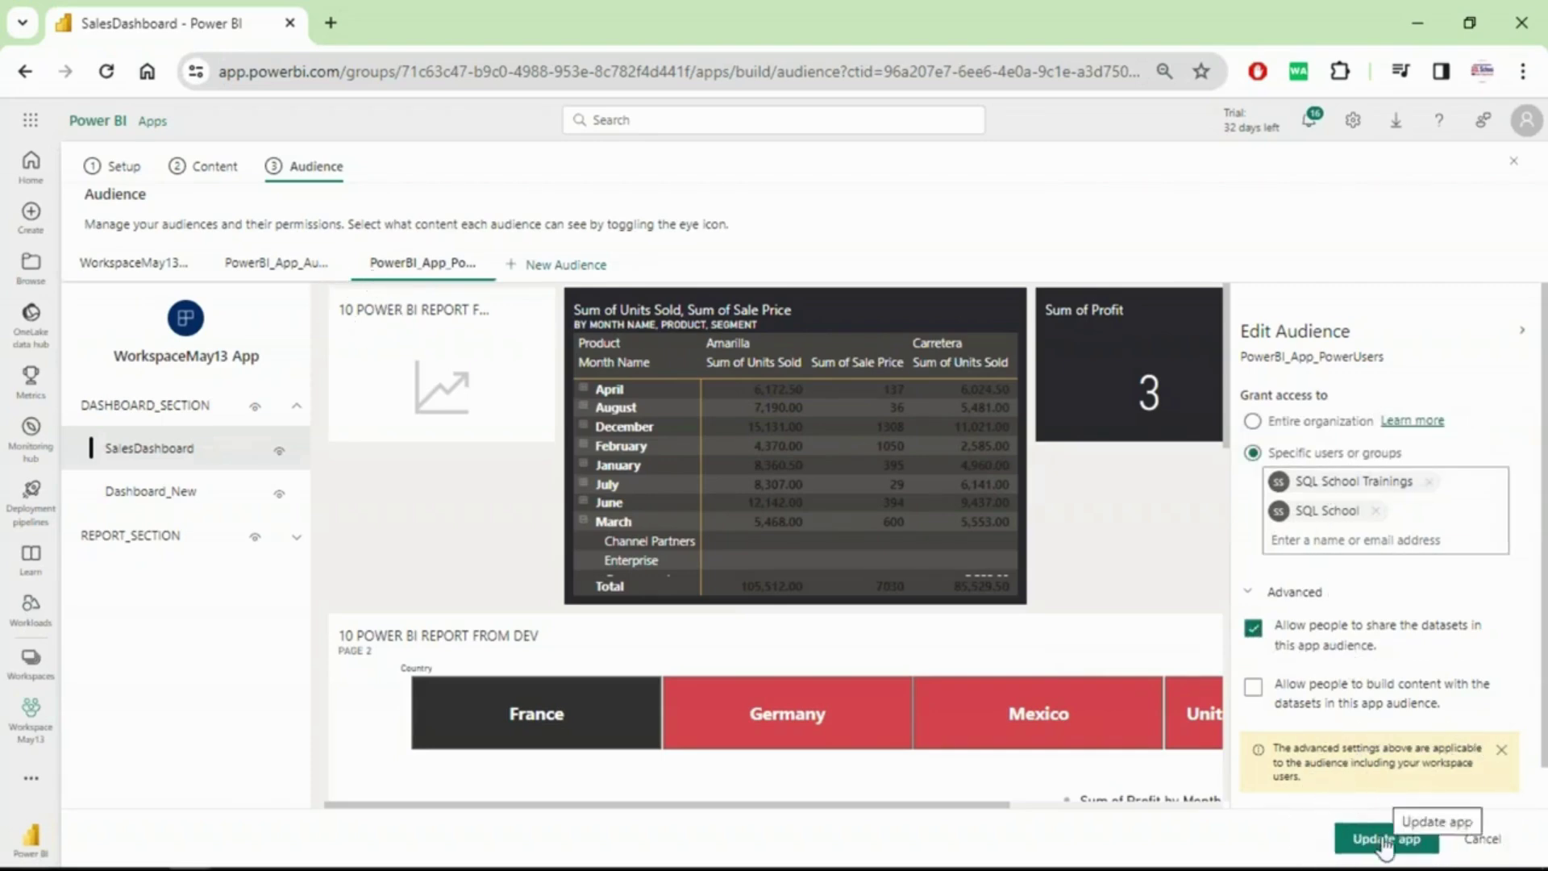
pyautogui.click(1384, 840)
pyautogui.click(895, 645)
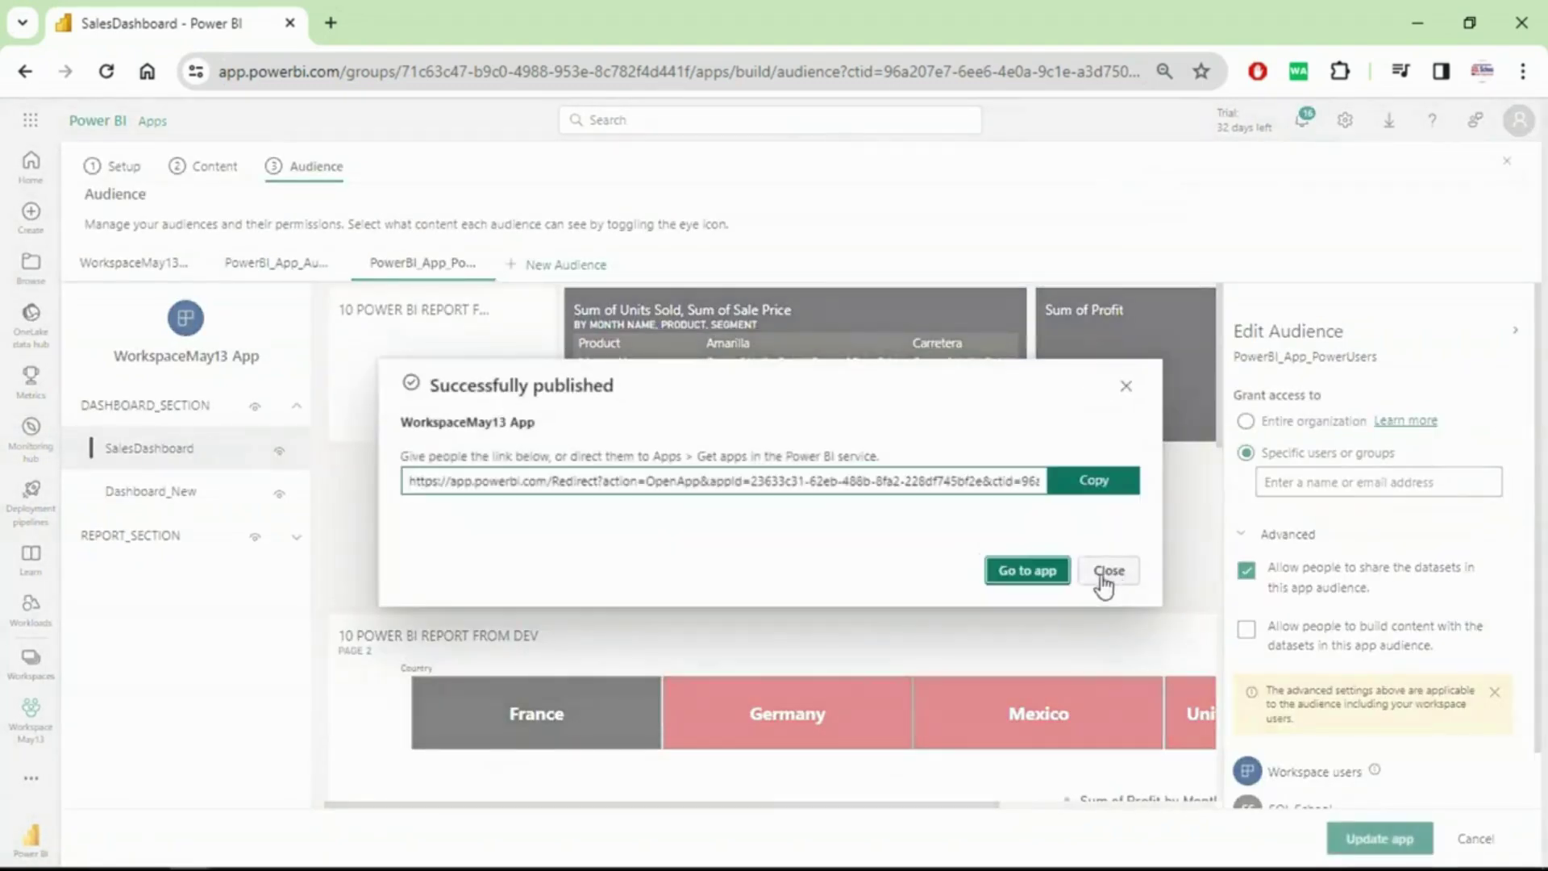
pyautogui.click(1027, 570)
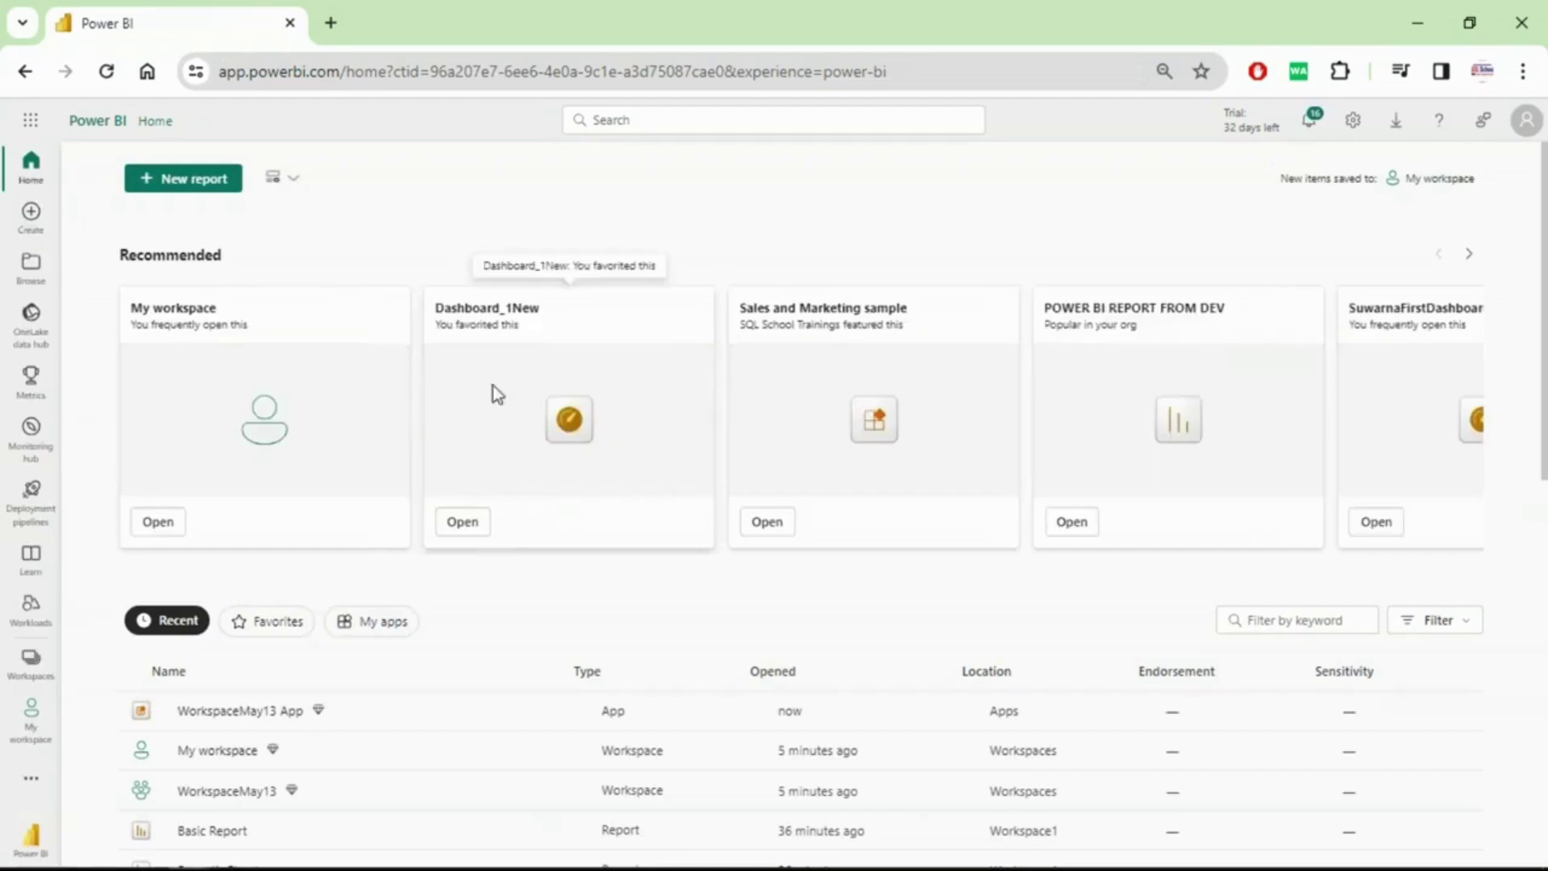
# Return to the list of apps and open the WorkspaceMay13 App permissions to check which audiences have direct access.
pyautogui.click(31, 778)
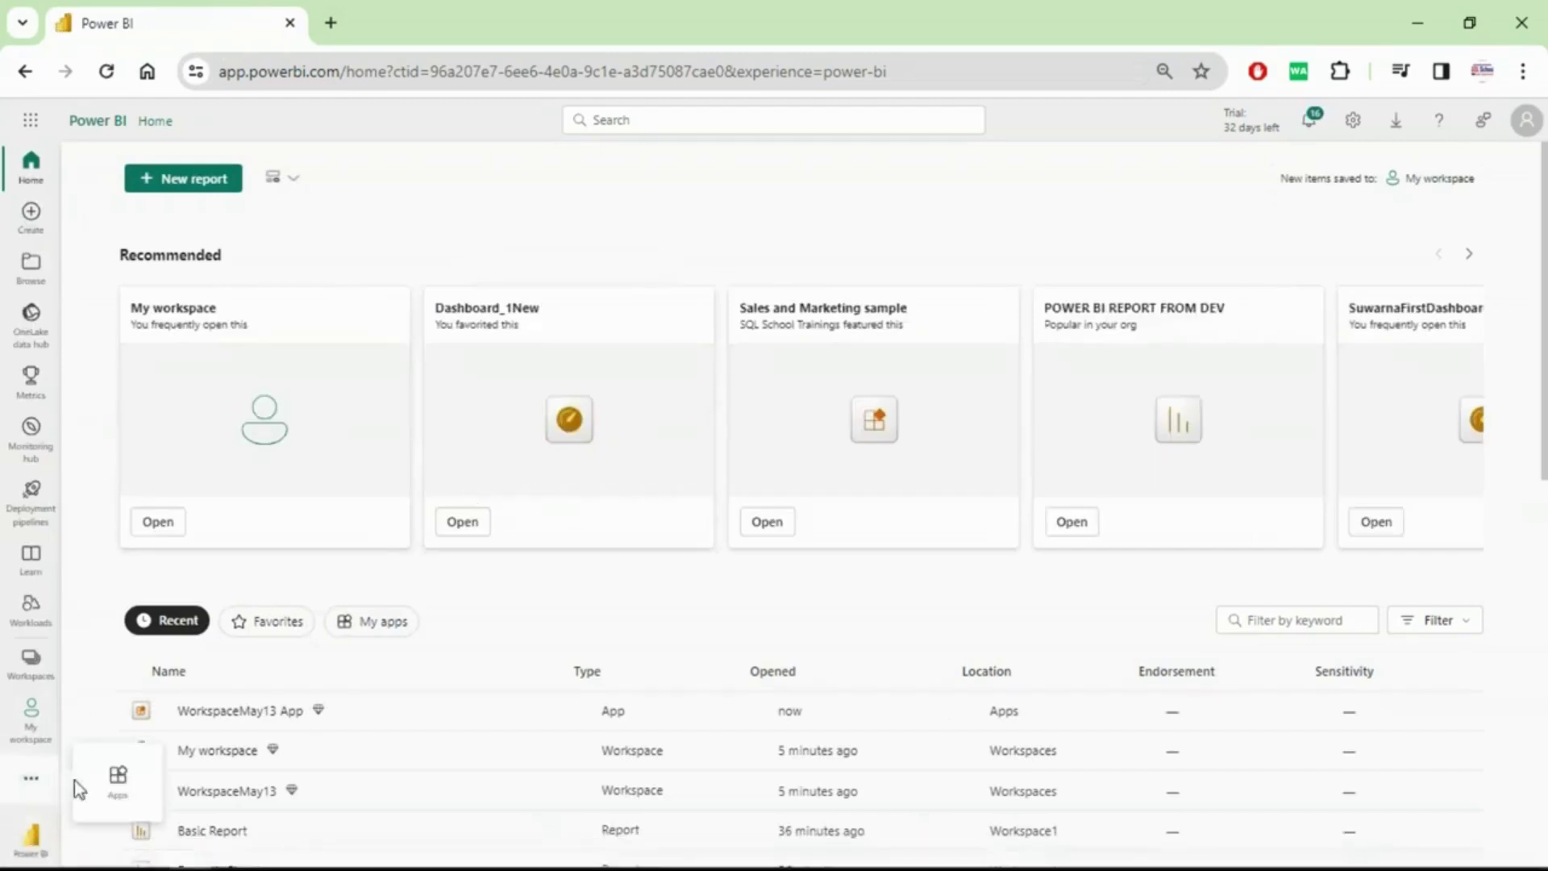
pyautogui.click(113, 783)
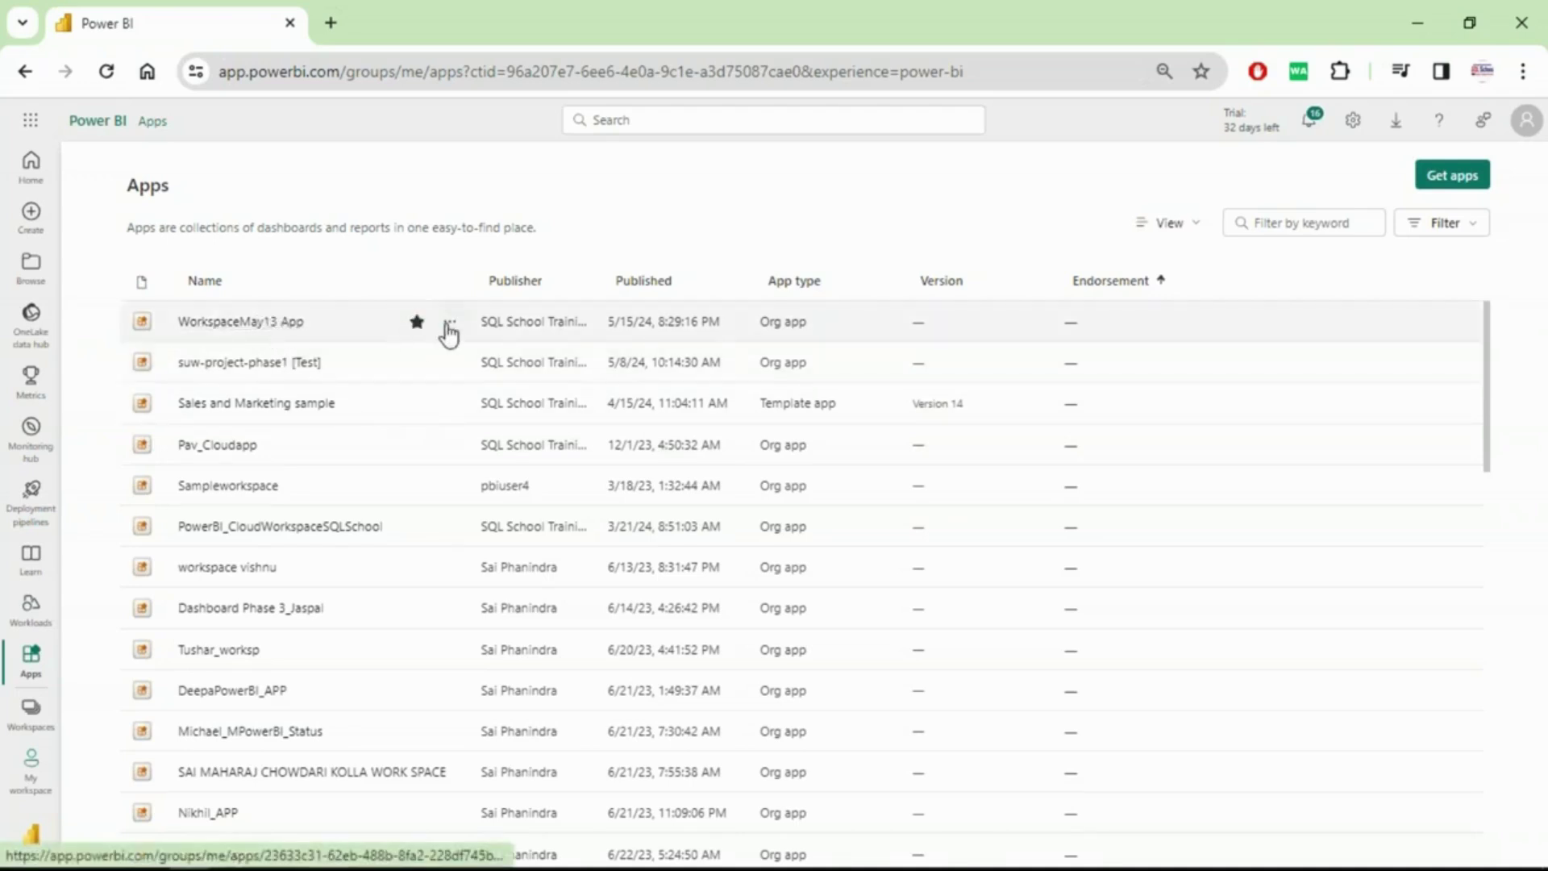
pyautogui.click(450, 321)
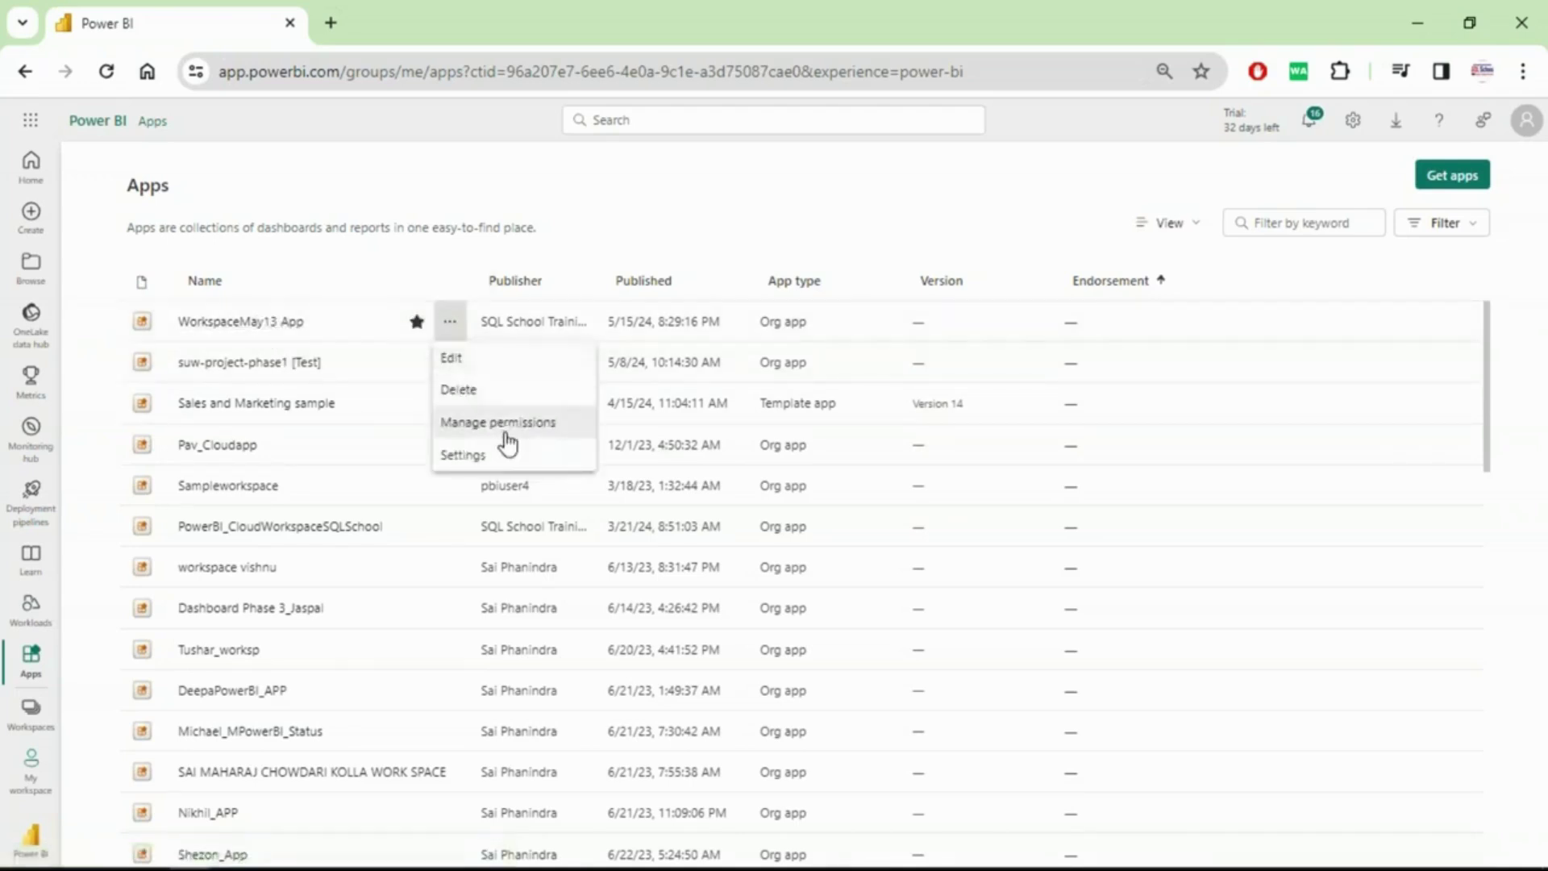
pyautogui.click(499, 422)
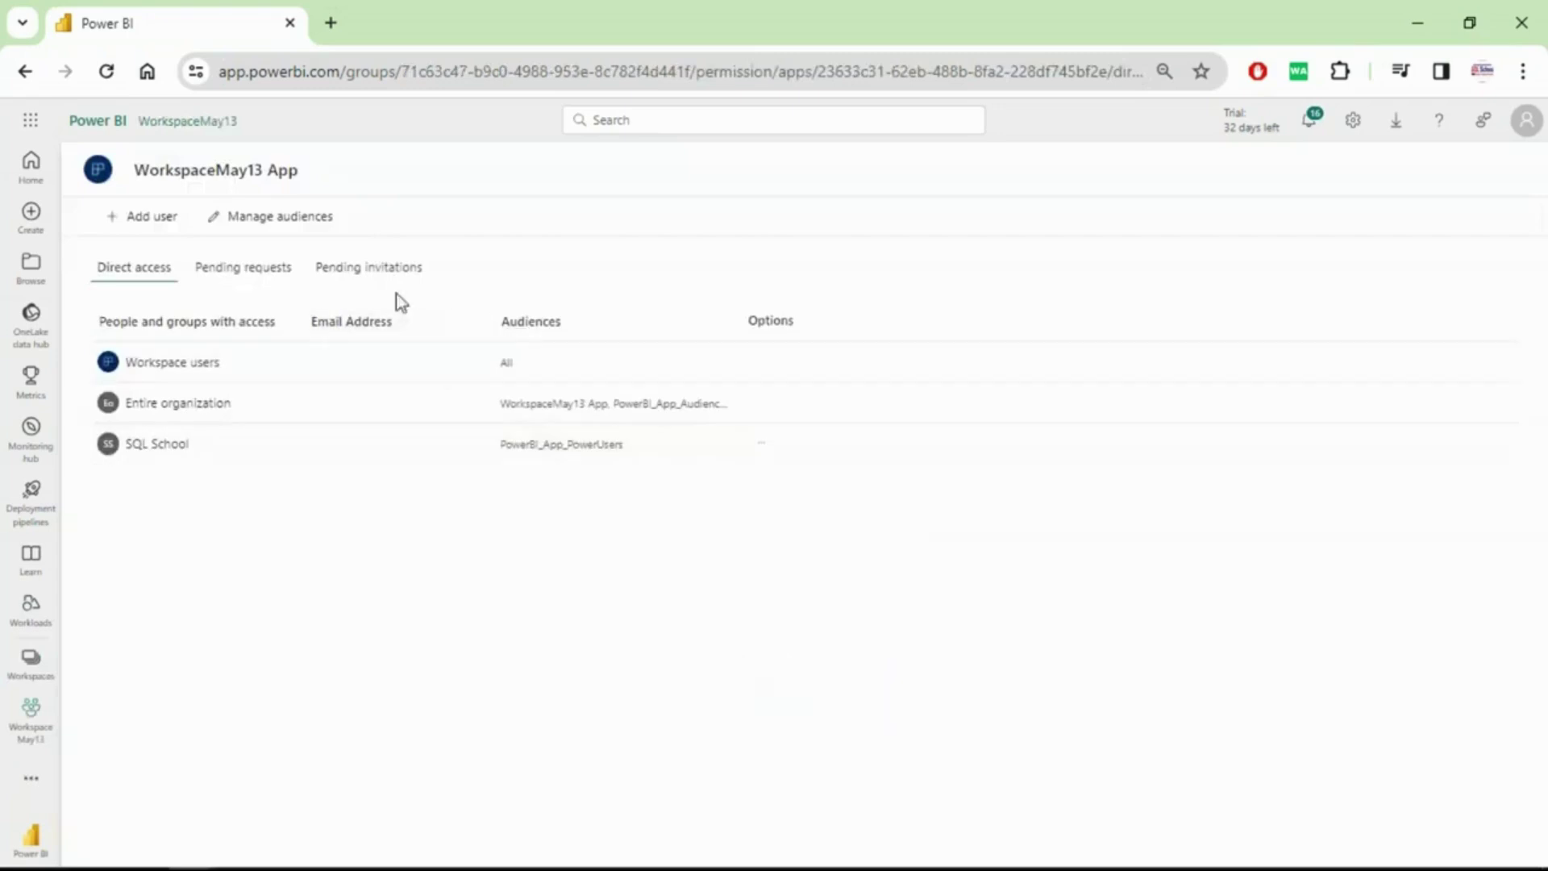
# Open audience management and review the names and access settings of the PowerBI_App_Audience_Global and PowerBI_App_PowerUsers audiences.
pyautogui.click(281, 219)
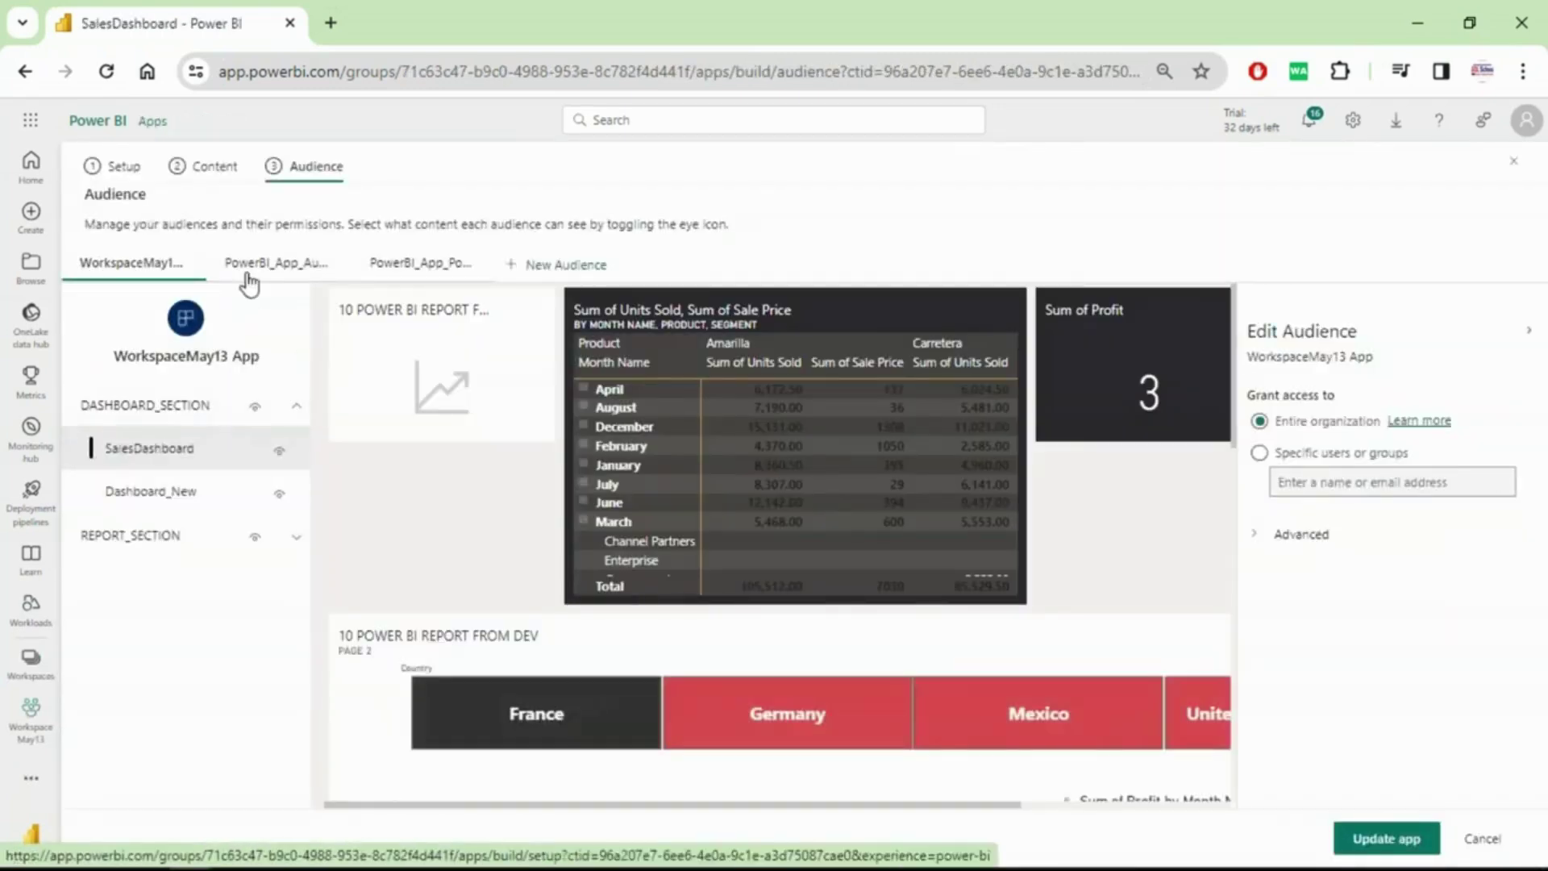
pyautogui.click(248, 274)
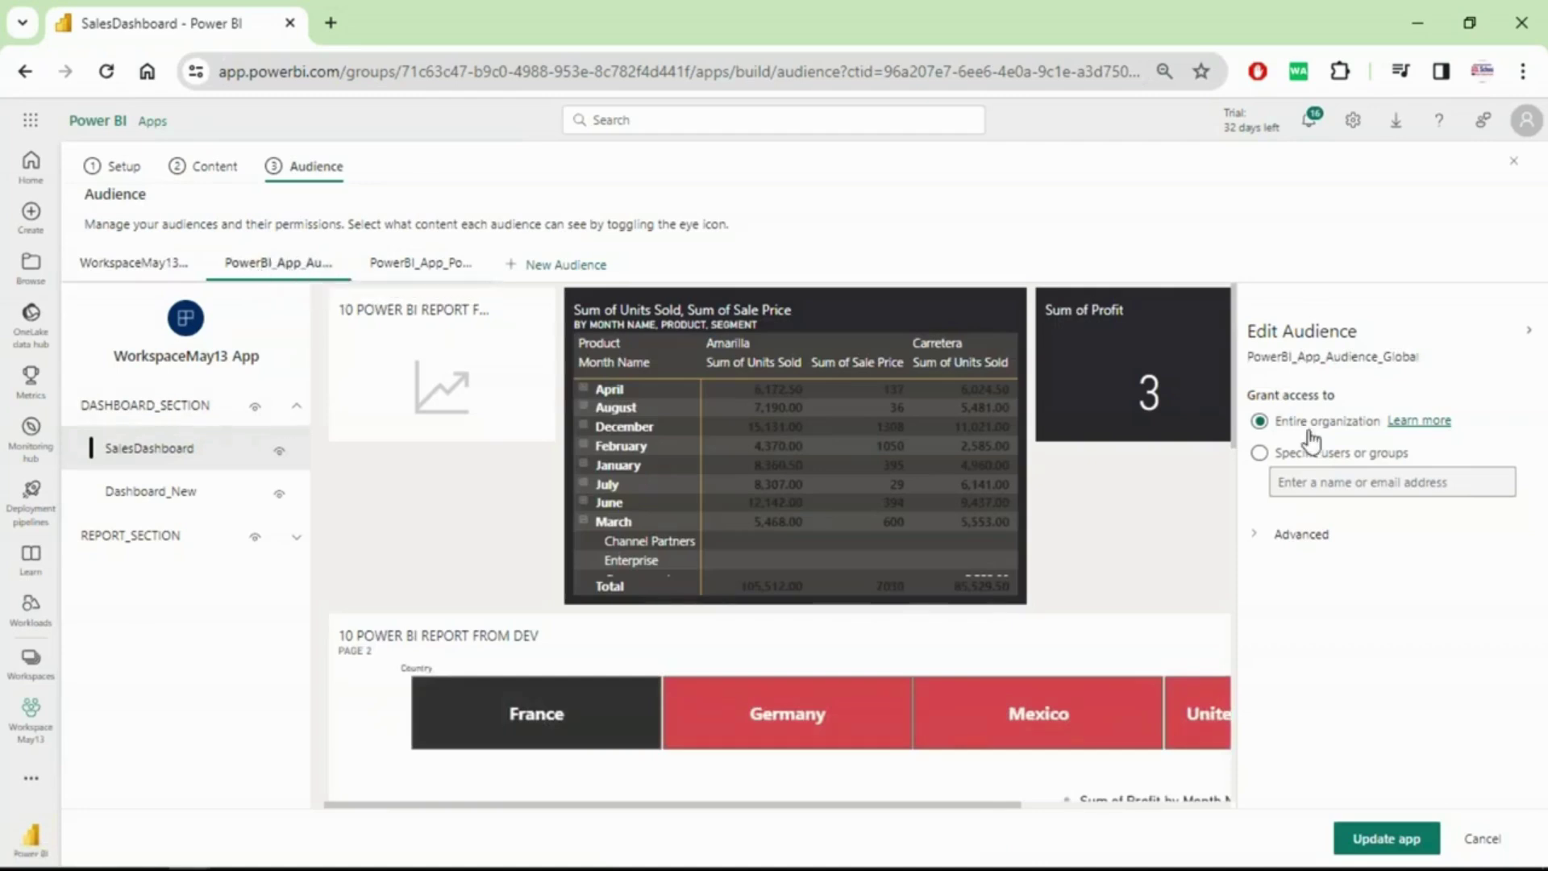
pyautogui.doubleClick(1397, 357)
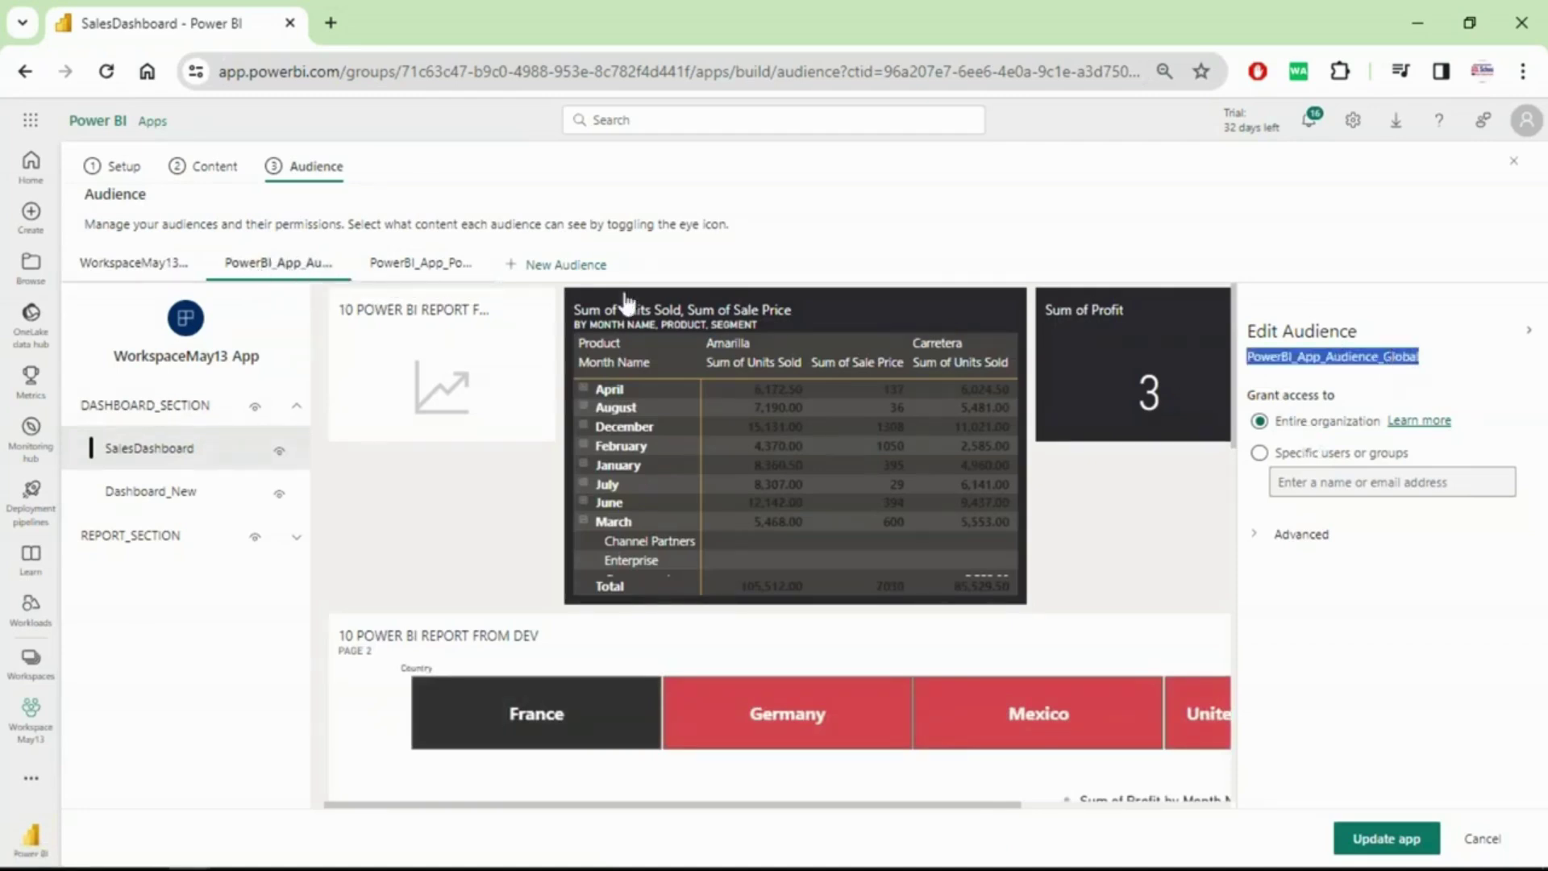
pyautogui.click(434, 265)
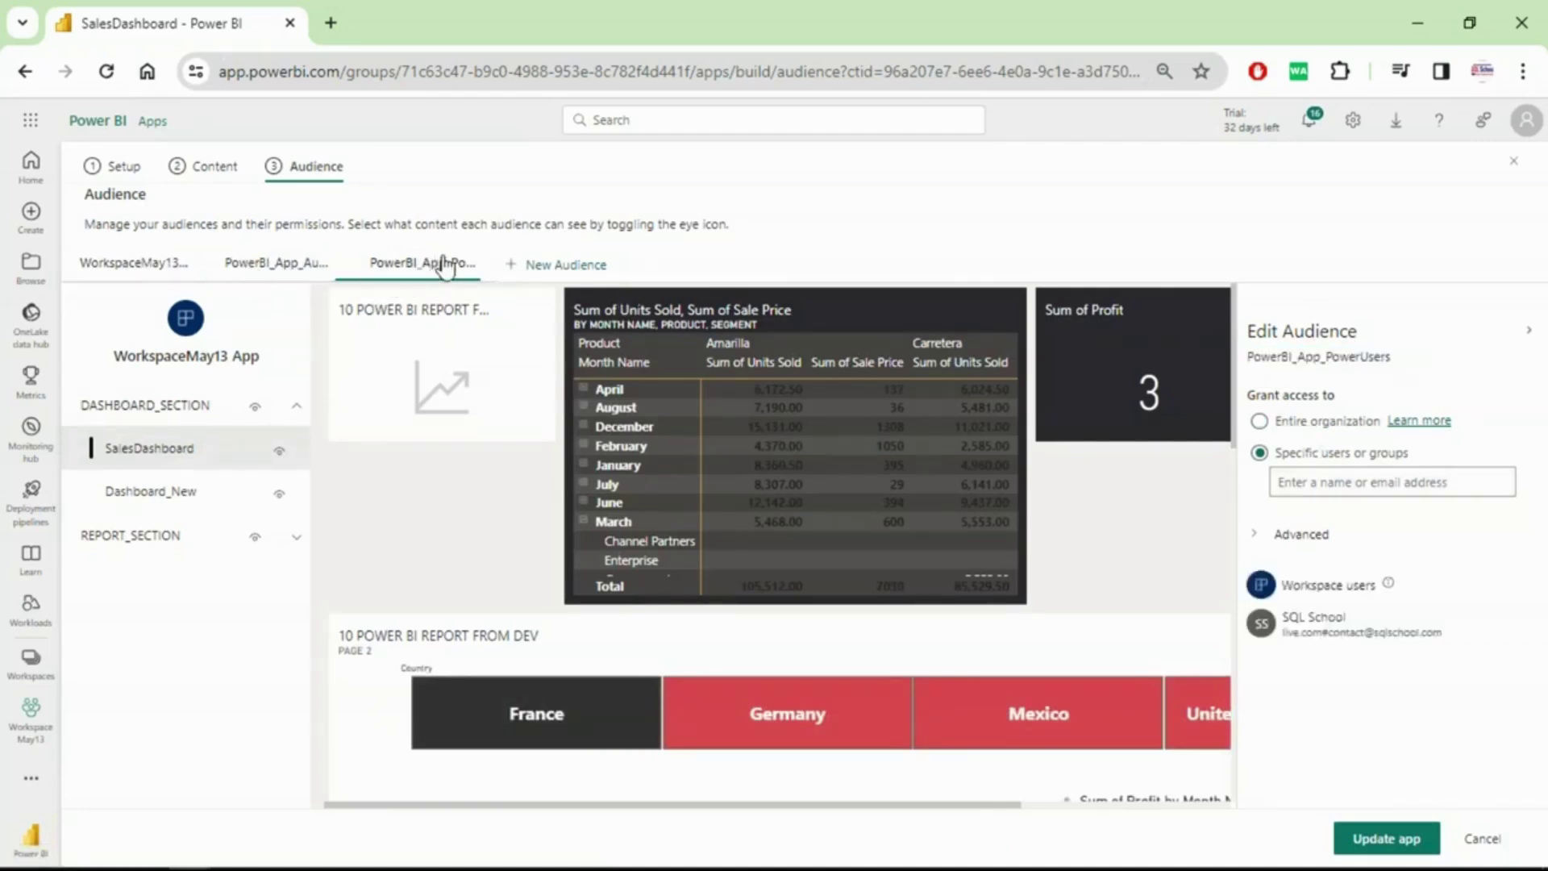
pyautogui.doubleClick(1357, 360)
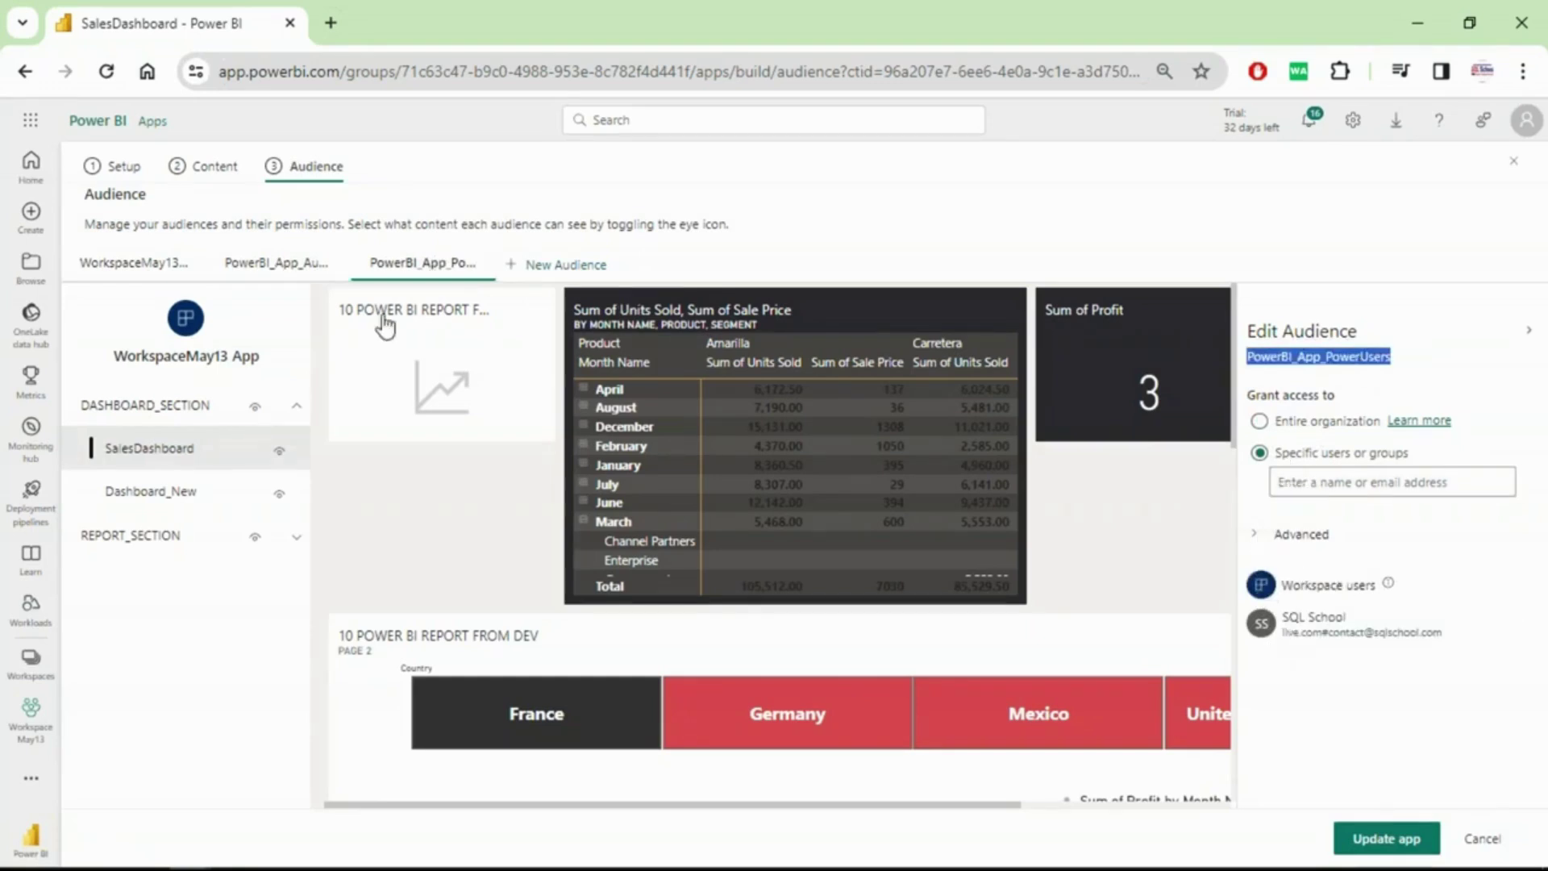
pyautogui.click(282, 264)
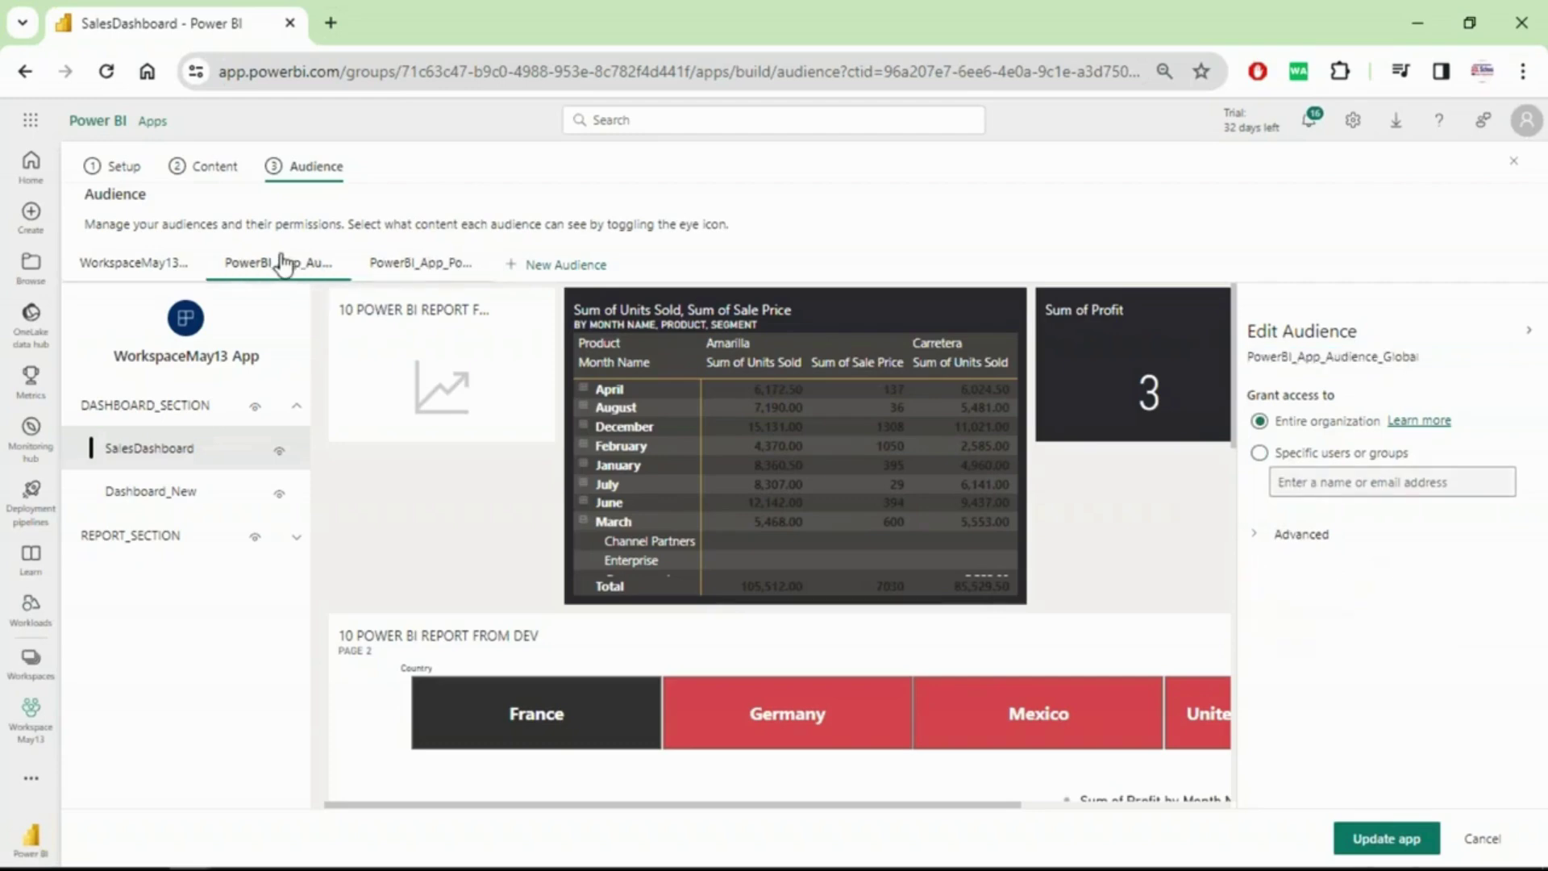